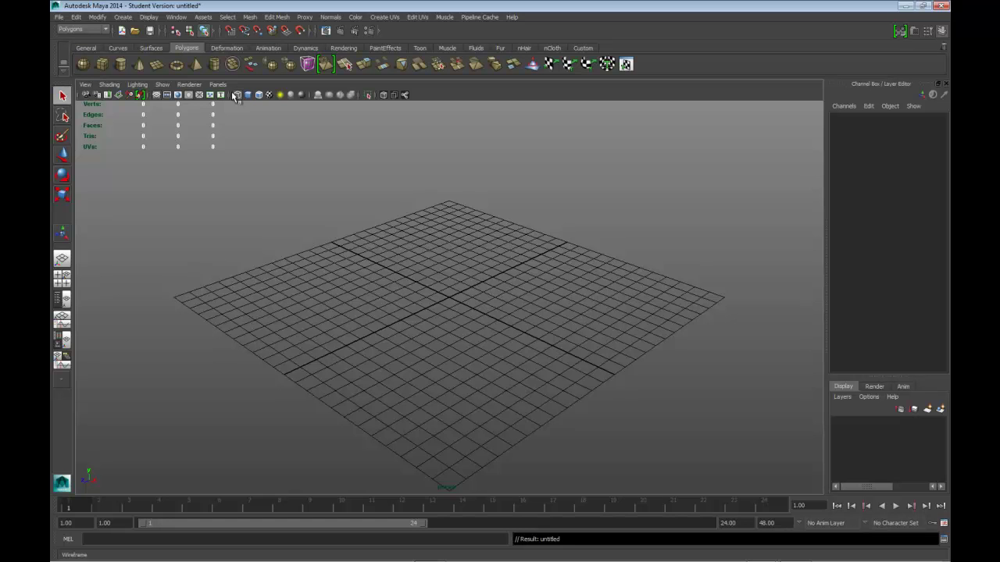
Create a 2×2×2 polygon cube with 8 divisions per side, shaded with wireframe and framed.
{"action": "left_click", "coordinate": [121, 18]}
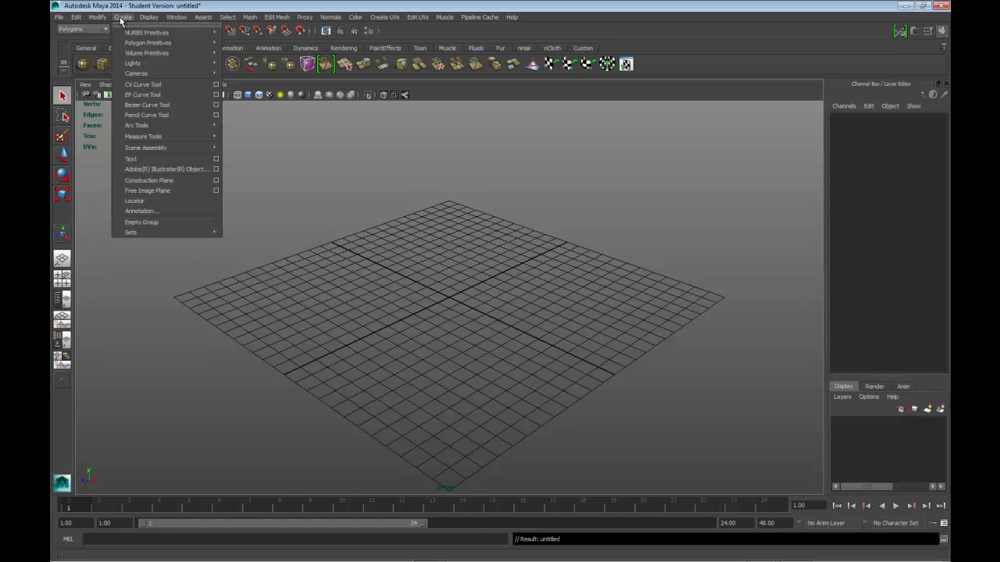
{"action": "mouse_move", "coordinate": [128, 47]}
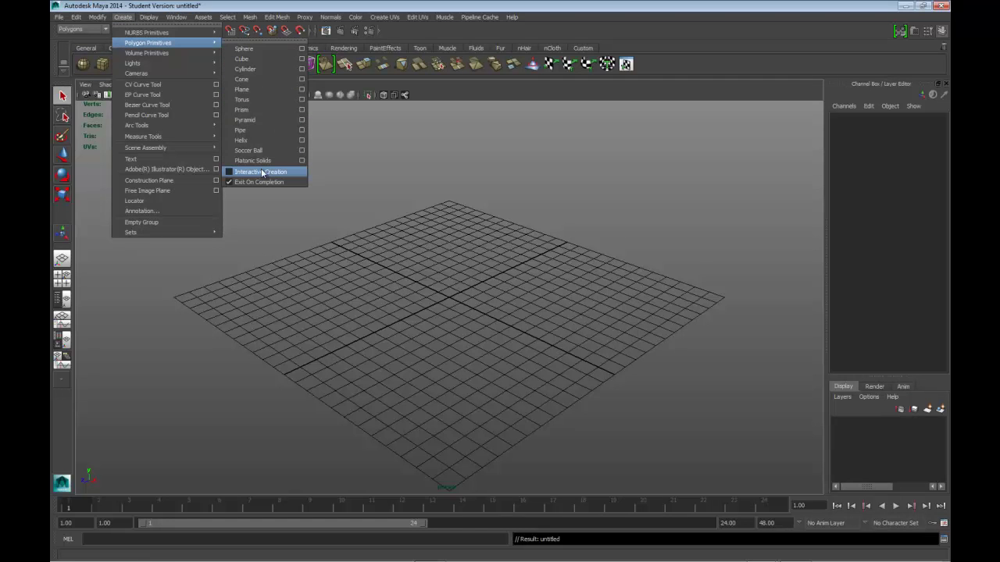
{"action": "left_click", "coordinate": [301, 60]}
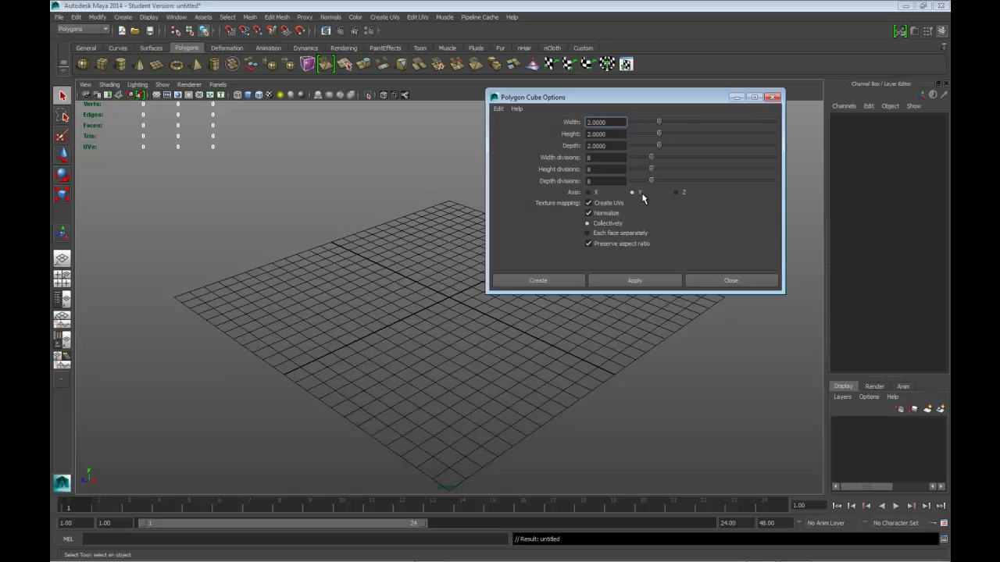
{"action": "left_click", "coordinate": [540, 280]}
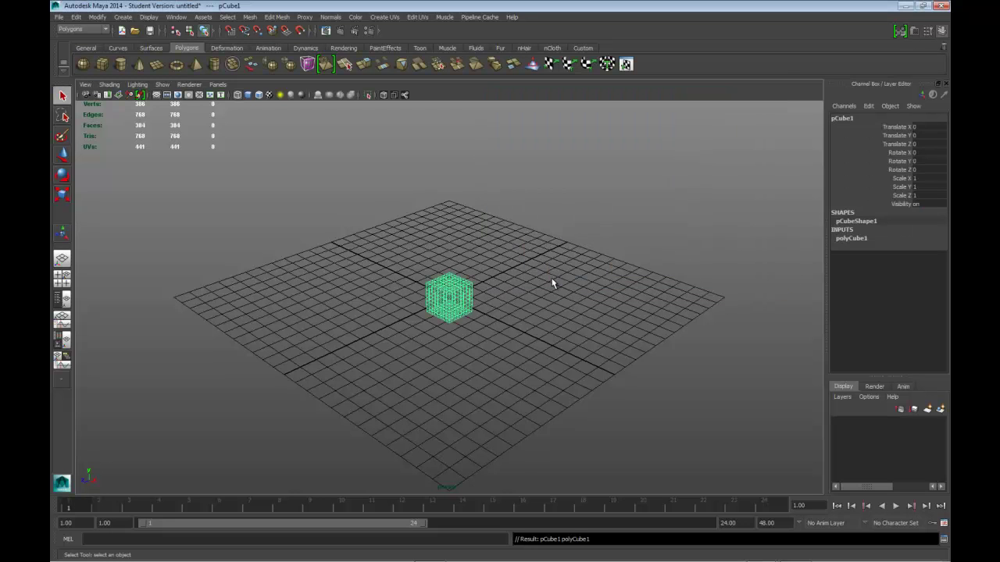
{"action": "key", "text": "5"}
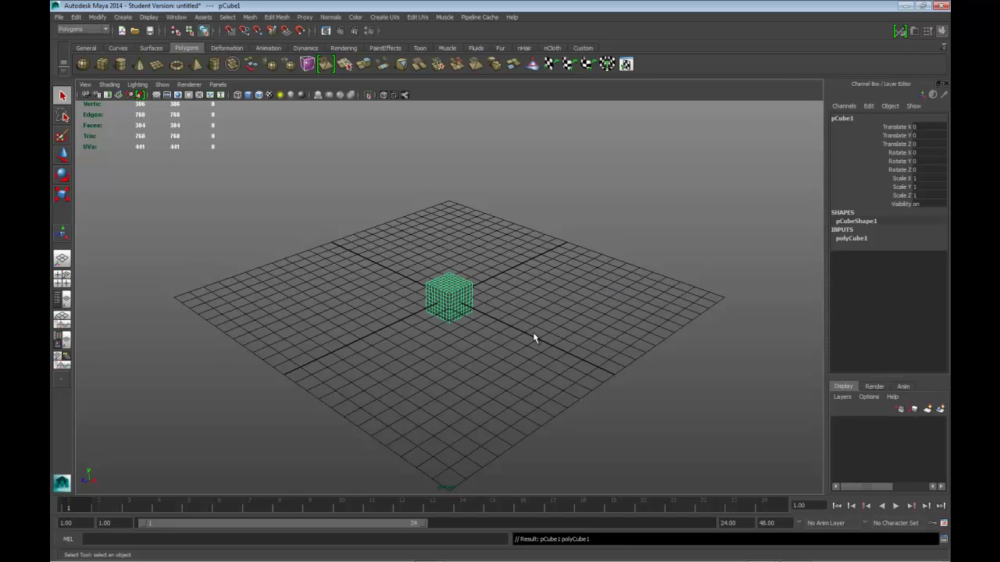
{"action": "key", "text": "f"}
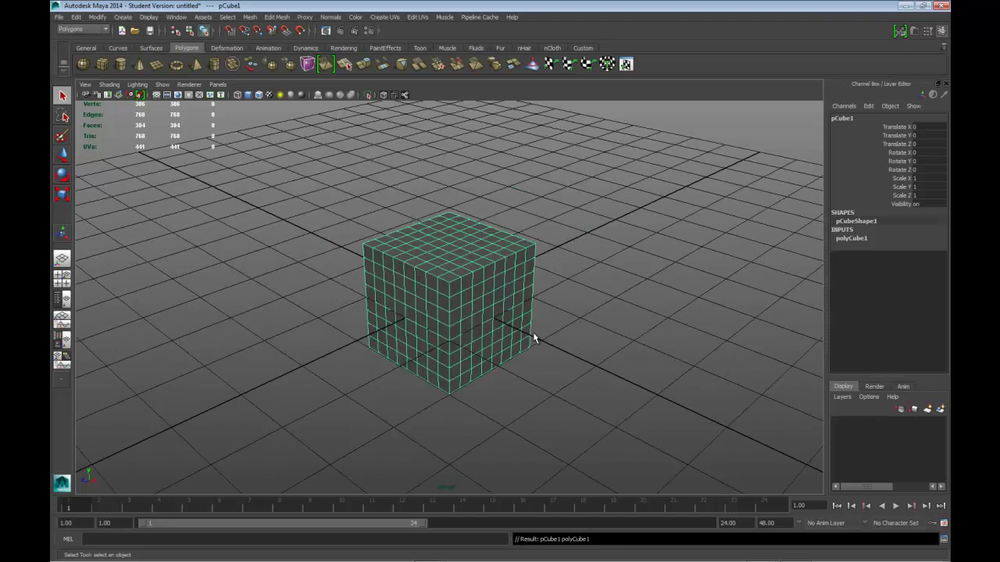
Assign the cube to a new display layer renamed High_Poly, then turn off its visibility.
{"action": "left_click", "coordinate": [941, 410]}
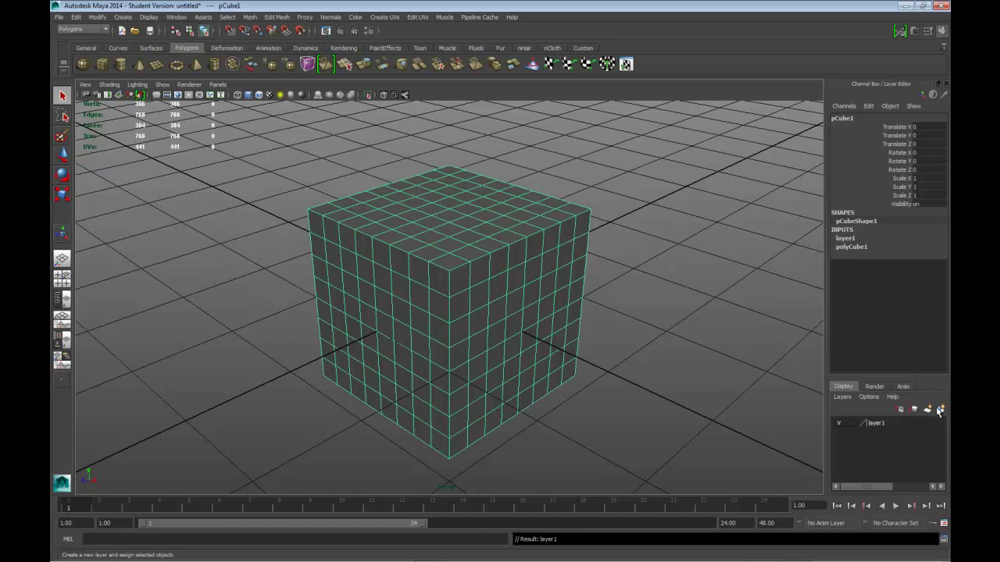
{"action": "double_click", "coordinate": [878, 424]}
{"action": "double_click", "coordinate": [407, 213]}
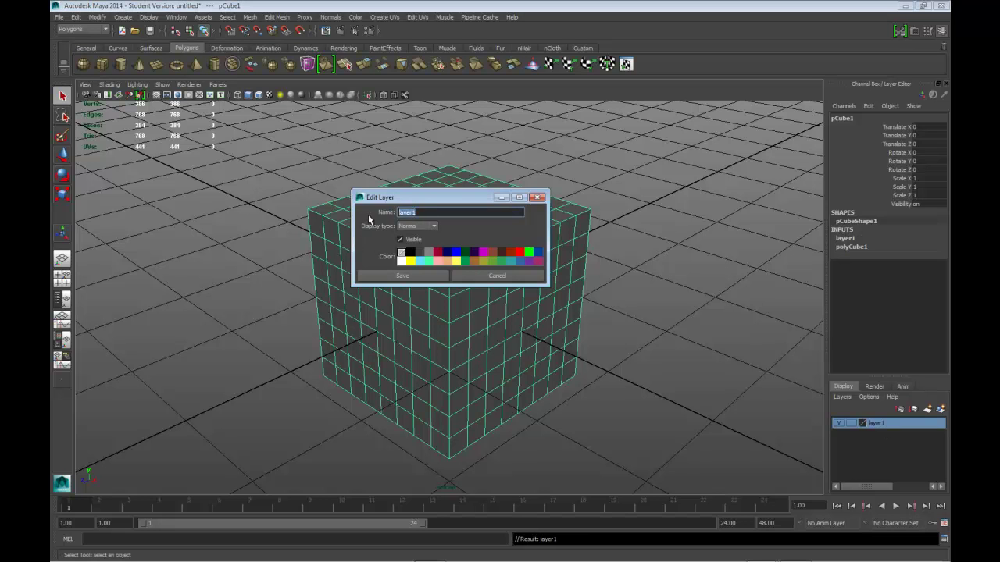
{"action": "type", "text": "High_Poly"}
{"action": "left_click", "coordinate": [403, 276]}
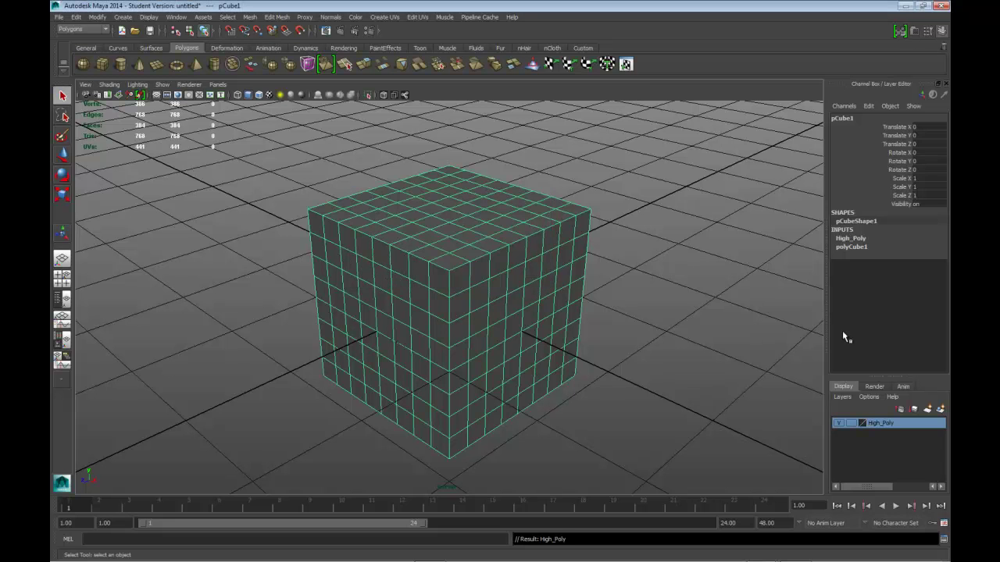
{"action": "left_click", "coordinate": [839, 422]}
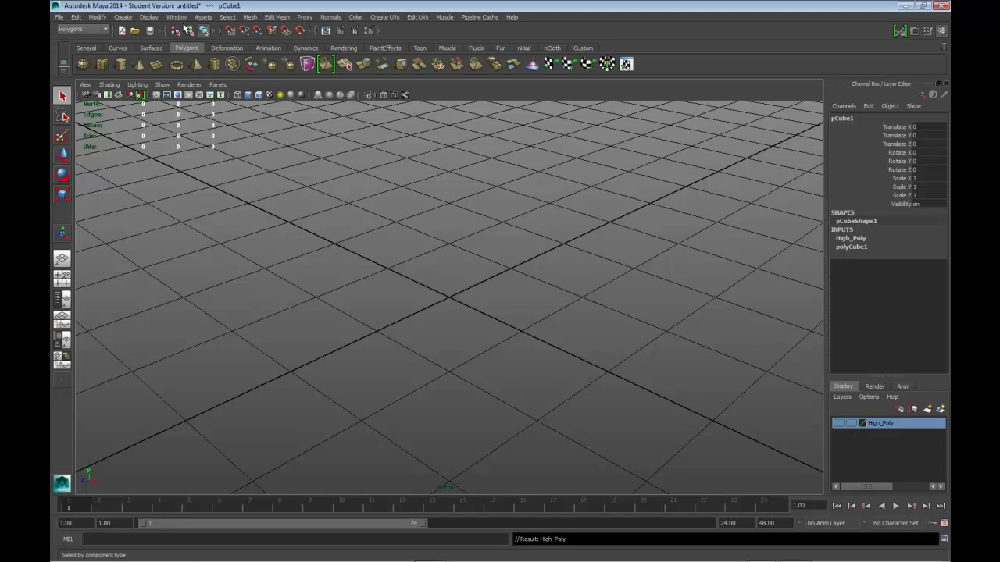
Create a second 2×2×2 polygon cube with width, height and depth divisions set to 1.
{"action": "left_click", "coordinate": [123, 16]}
{"action": "mouse_move", "coordinate": [133, 42]}
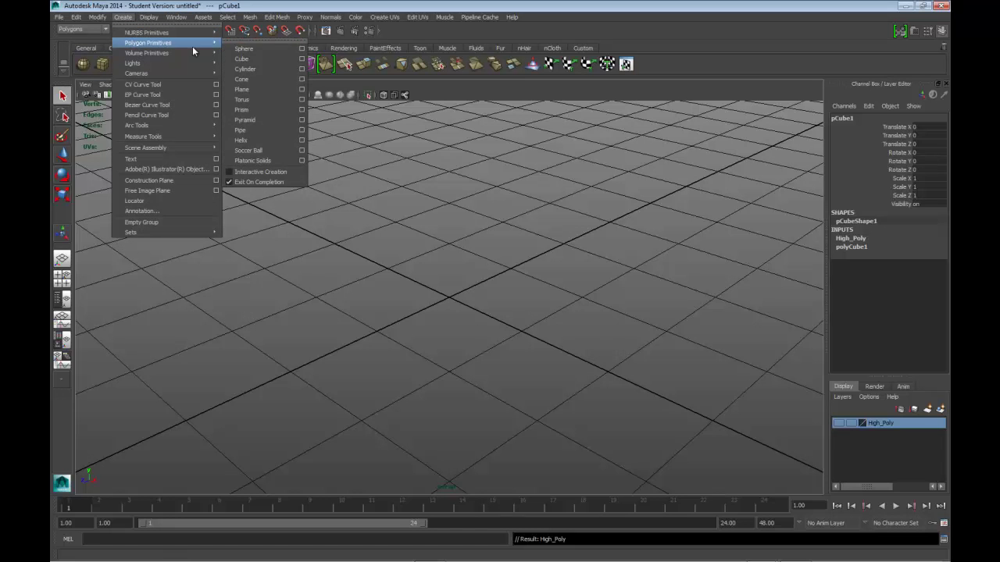
{"action": "left_click", "coordinate": [302, 60]}
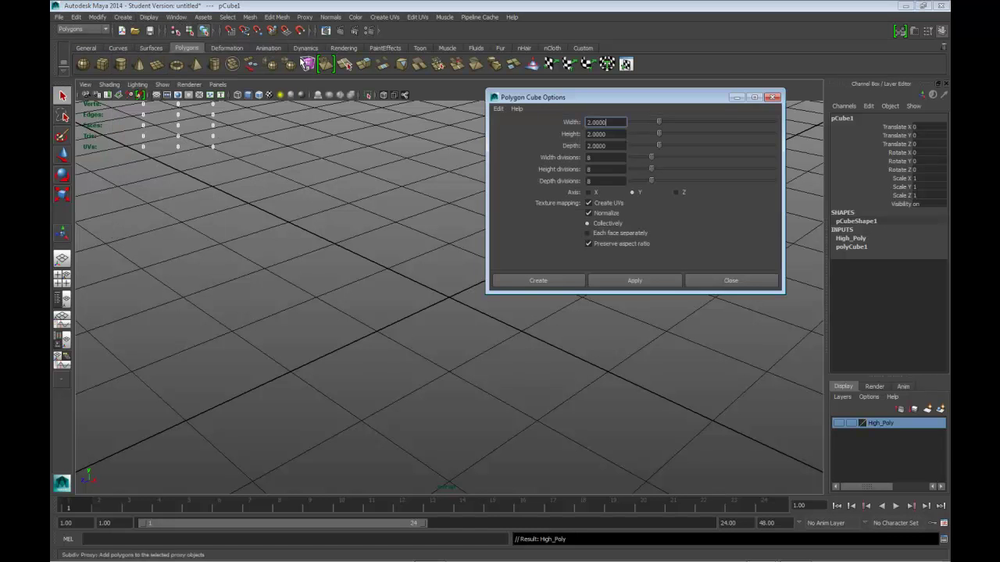
{"action": "left_click", "coordinate": [592, 157]}
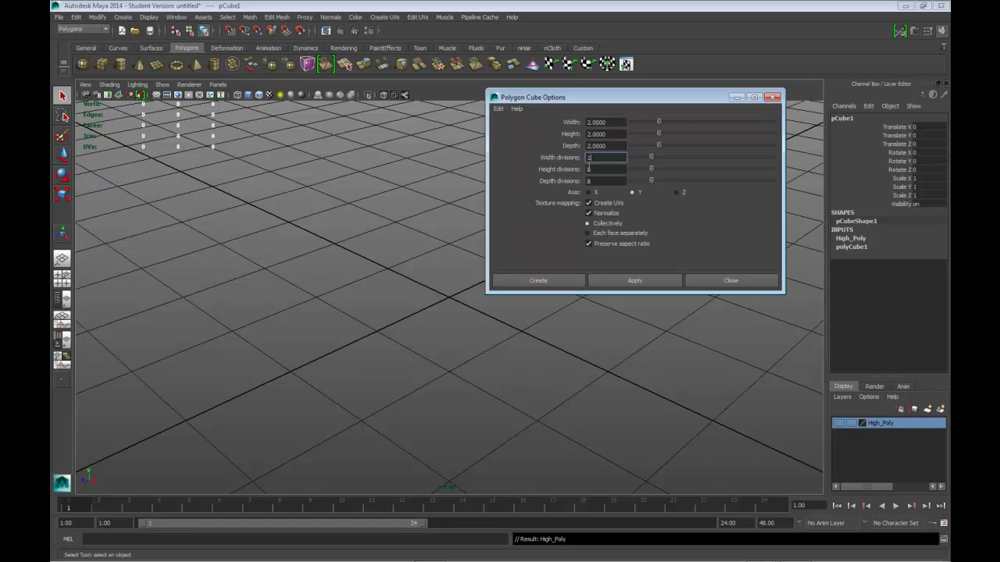
{"action": "left_click", "coordinate": [588, 169]}
{"action": "type", "text": "1"}
{"action": "left_click", "coordinate": [616, 185]}
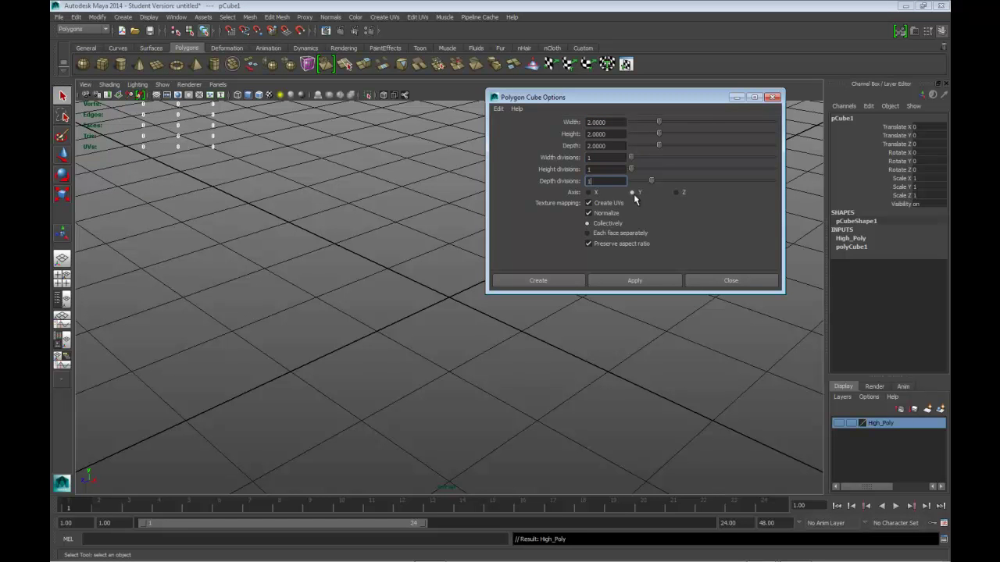
{"action": "left_click", "coordinate": [551, 281]}
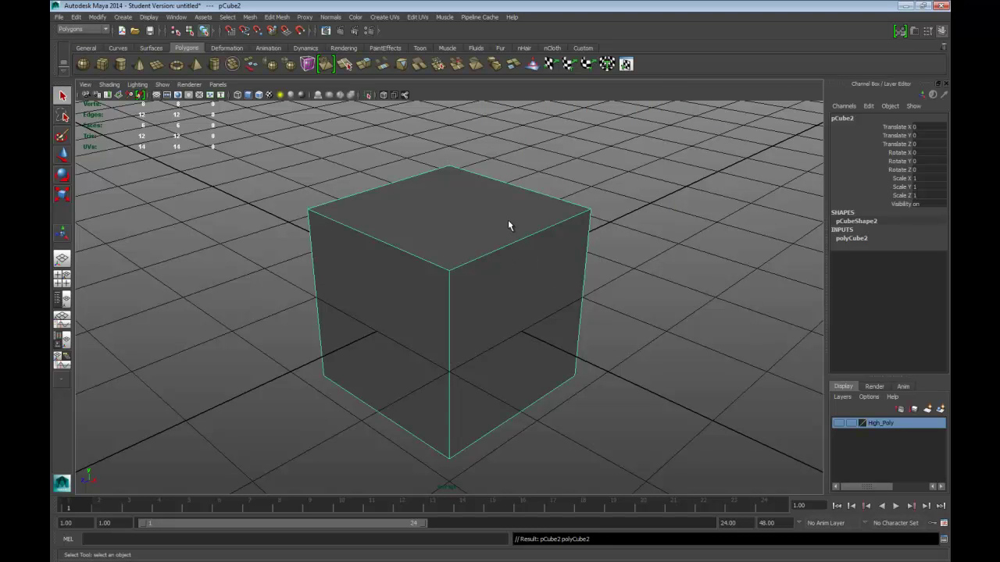
Select all twelve edges of pCube2, try a 0.15 bevel with 2 segments, then undo it.
{"action": "left_click", "coordinate": [290, 155]}
{"action": "left_click_drag", "start_coordinate": [290, 160], "coordinate": [649, 466]}
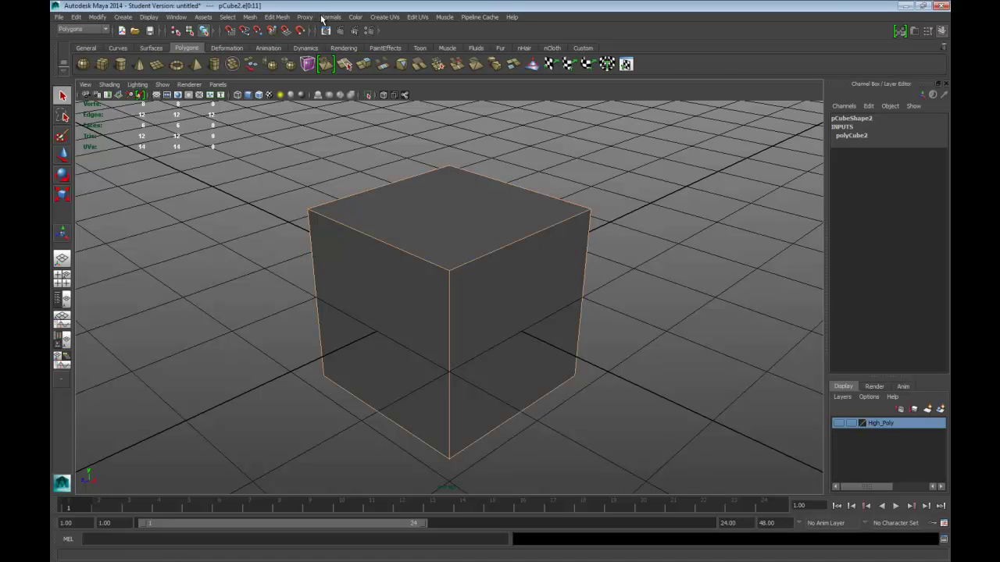
{"action": "left_click", "coordinate": [274, 17]}
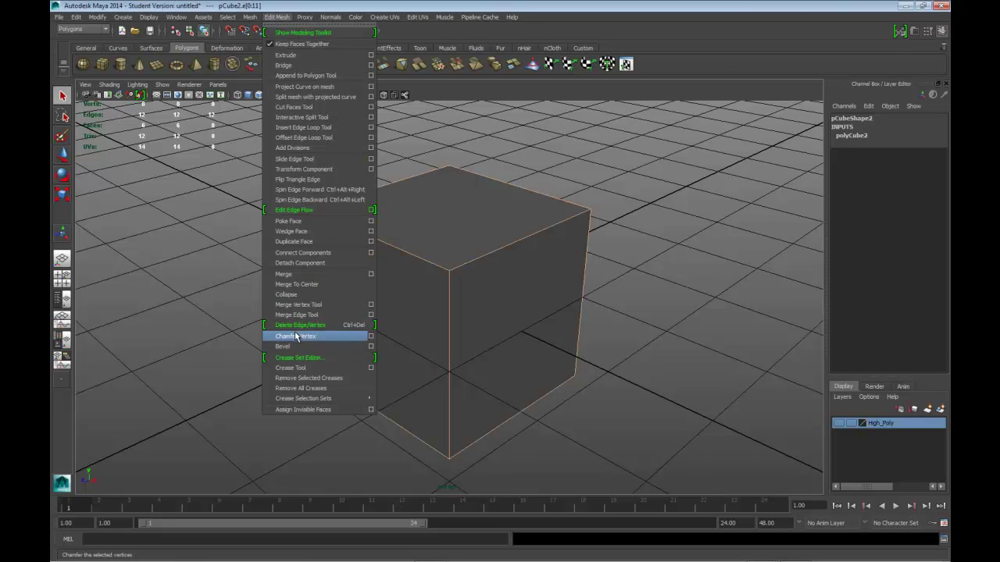
{"action": "left_click", "coordinate": [373, 348]}
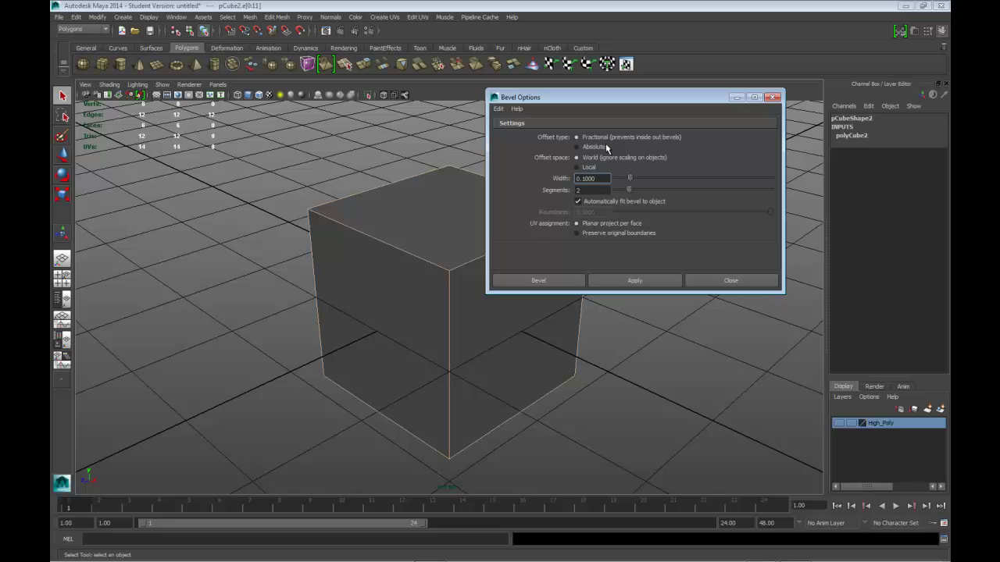
{"action": "left_click", "coordinate": [591, 190]}
{"action": "left_click", "coordinate": [567, 281]}
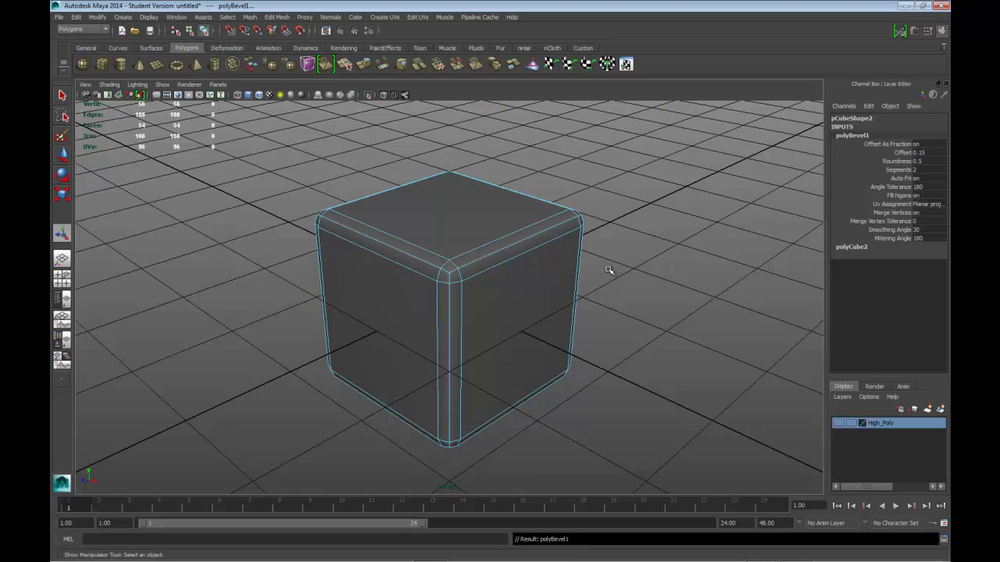
{"action": "key", "text": "ctrl+z"}
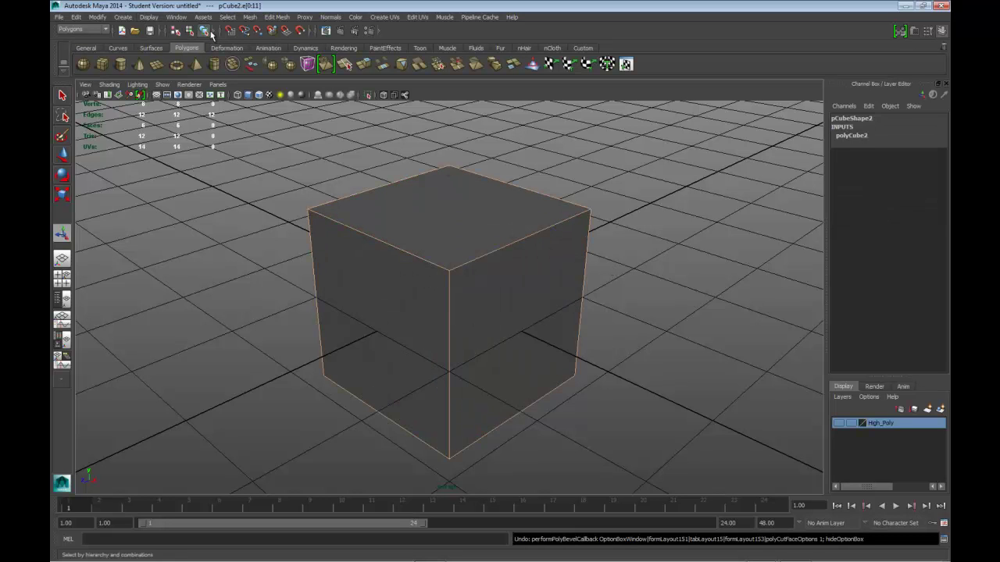
Bevel pCube2's selected edges with width 0.12 and 2 segments, then deselect to inspect the result.
{"action": "left_click", "coordinate": [269, 17]}
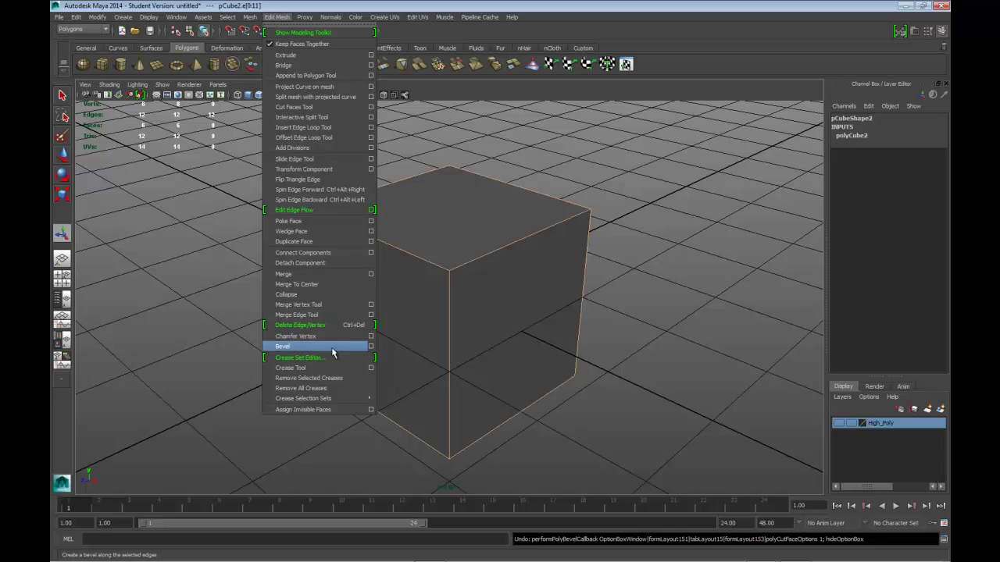
{"action": "left_click", "coordinate": [371, 346]}
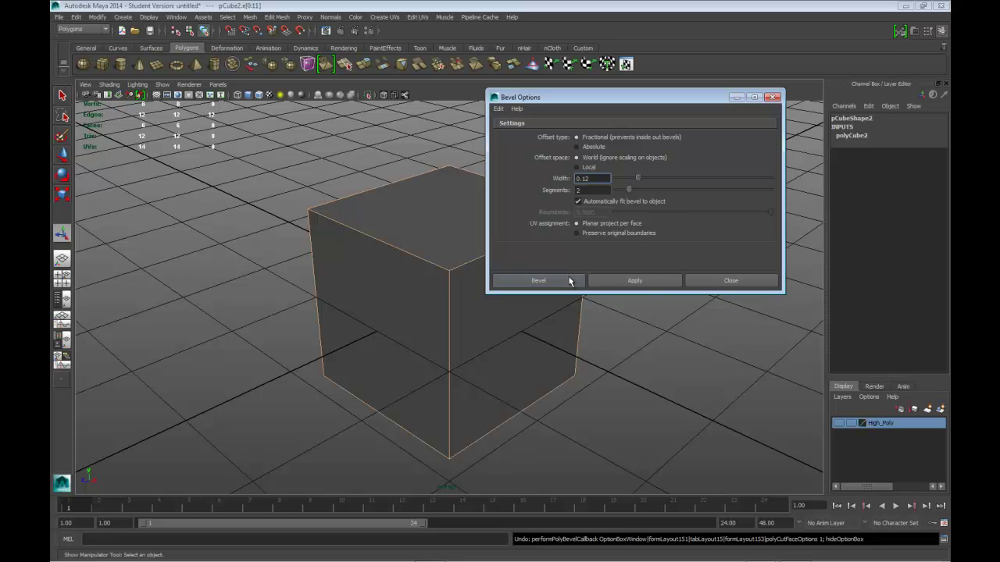
{"action": "left_click", "coordinate": [569, 280]}
{"action": "scroll", "coordinate": [614, 263], "scroll_direction": "down", "scroll_amount": 3}
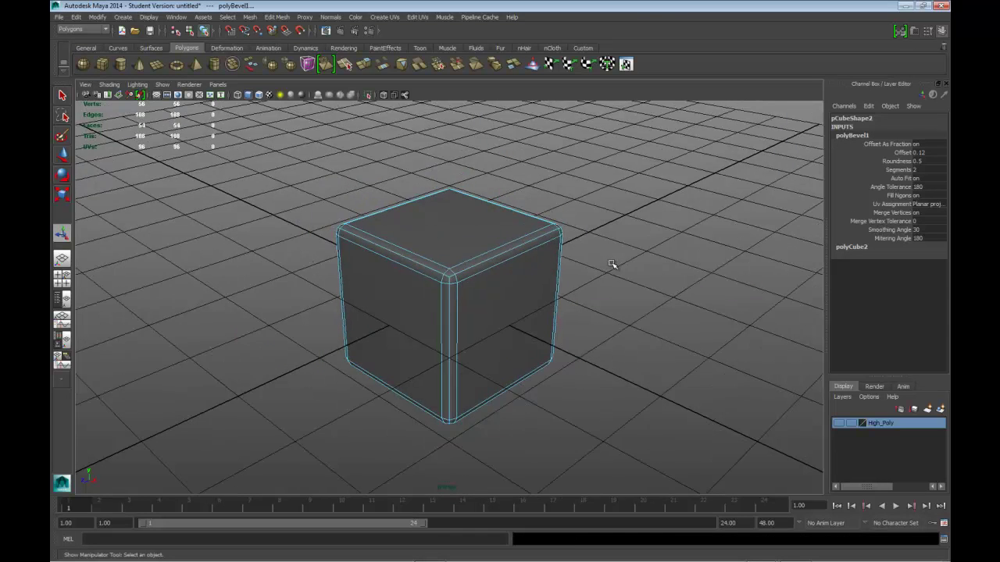
{"action": "left_click", "coordinate": [487, 306]}
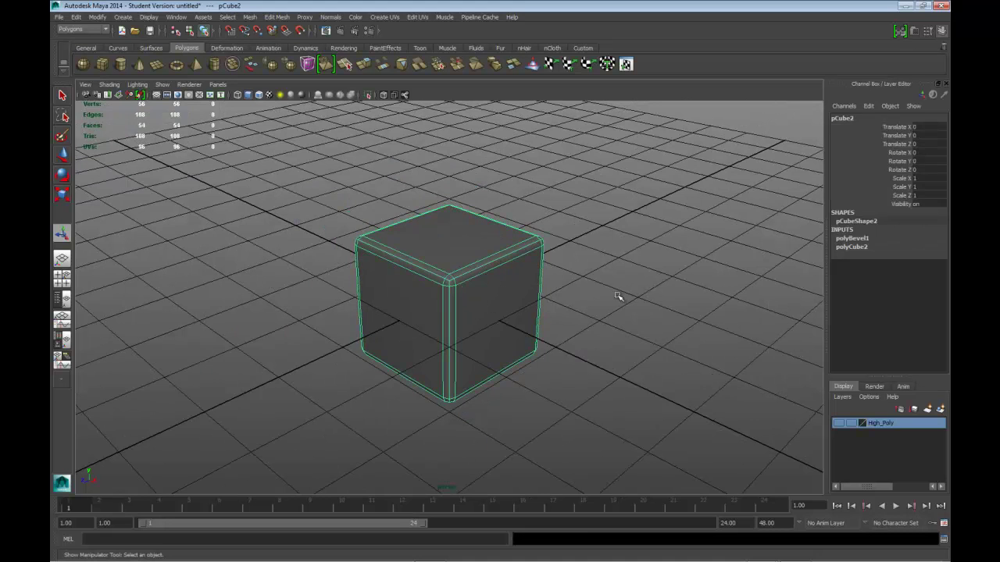
{"action": "left_click", "coordinate": [607, 293]}
{"action": "left_click_drag", "start_coordinate": [557, 284], "coordinate": [521, 267], "text": "alt"}
{"action": "scroll", "coordinate": [531, 280], "scroll_direction": "up", "scroll_amount": 3}
{"action": "scroll", "coordinate": [546, 268], "scroll_direction": "up", "scroll_amount": 2}
In edge mode, select the top and vertical bevel edge loops of pCube2.
{"action": "left_click", "coordinate": [487, 219]}
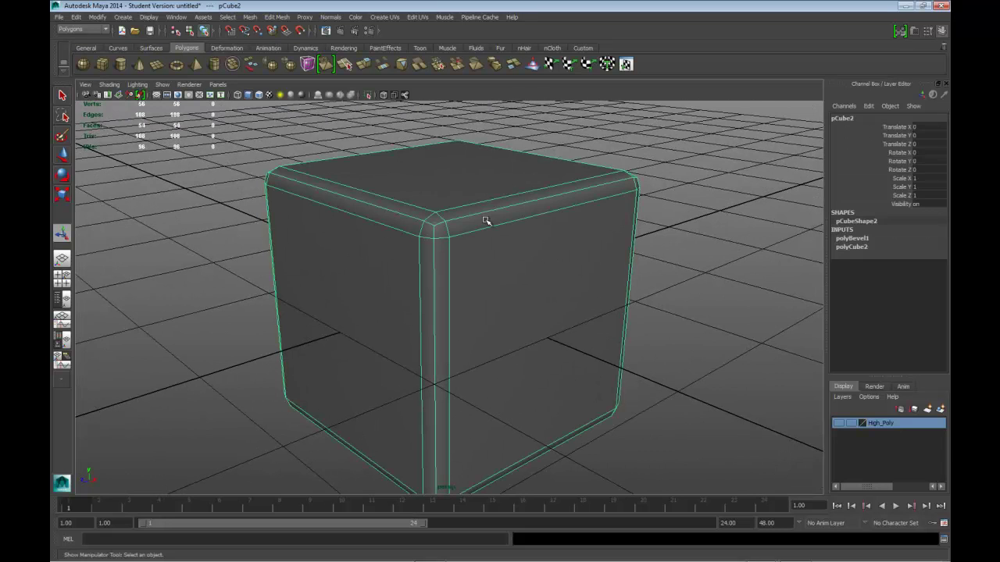
{"action": "key", "text": "F10"}
{"action": "left_click", "coordinate": [462, 217]}
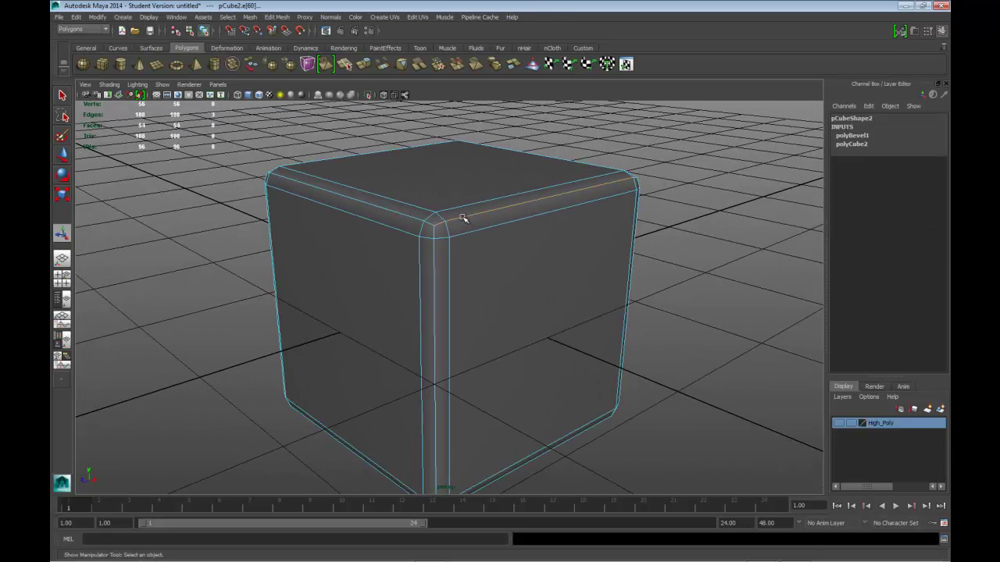
{"action": "double_click", "coordinate": [410, 218], "text": "shift"}
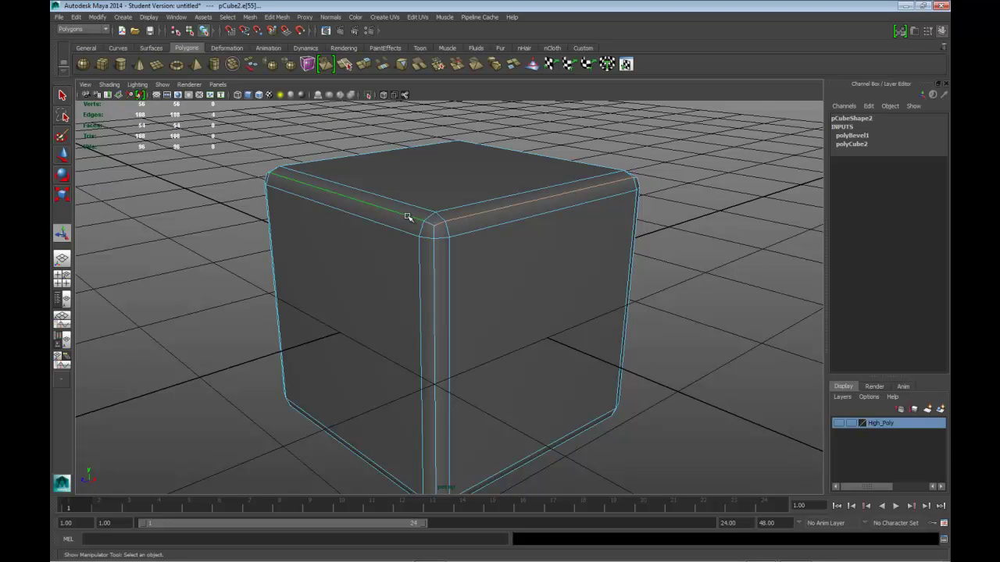
{"action": "double_click", "coordinate": [438, 255], "text": "shift"}
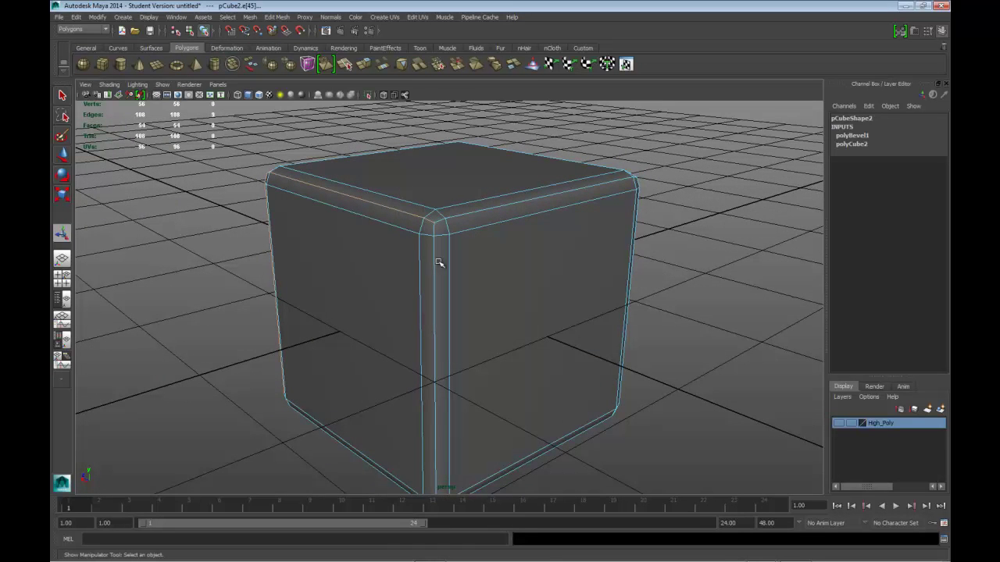
{"action": "left_click", "coordinate": [432, 265], "text": "shift"}
{"action": "double_click", "coordinate": [461, 217], "text": "shift"}
Add the front vertical, bottom front and corner bevel edges to the selection.
{"action": "left_click_drag", "start_coordinate": [587, 271], "coordinate": [466, 277], "text": "alt"}
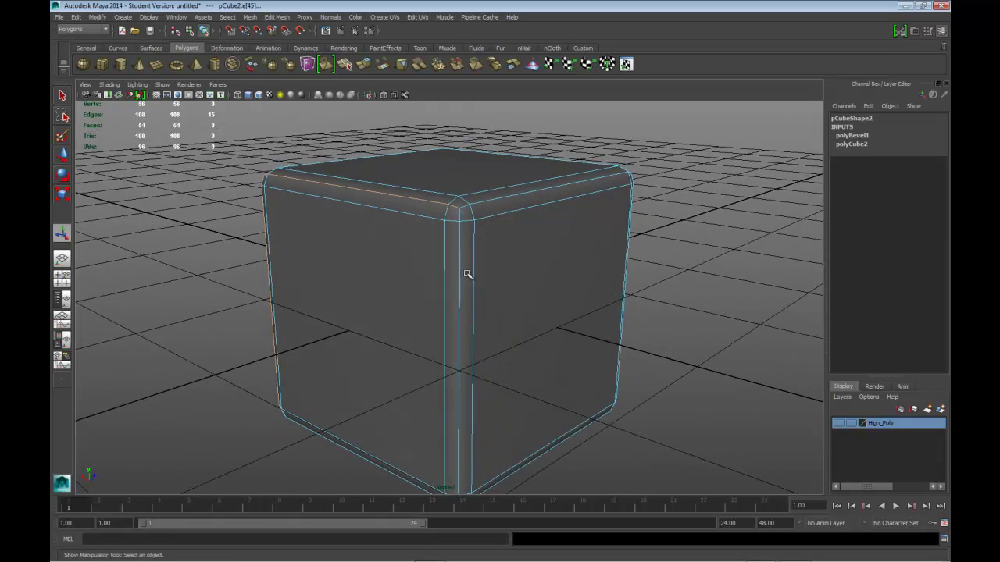
{"action": "double_click", "coordinate": [462, 276], "text": "shift"}
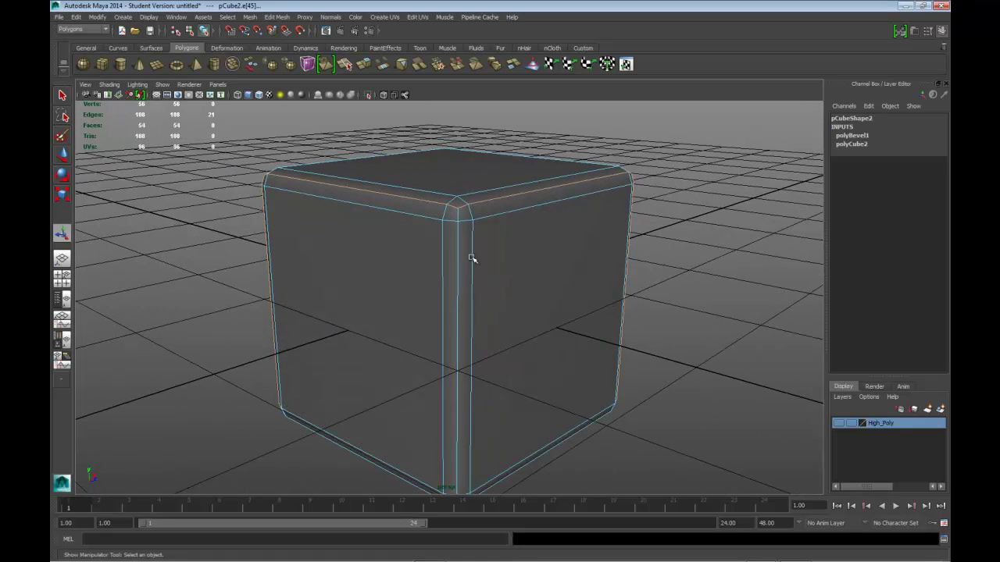
{"action": "double_click", "coordinate": [460, 258], "text": "shift"}
{"action": "left_click_drag", "start_coordinate": [591, 273], "coordinate": [552, 236], "text": "alt"}
{"action": "double_click", "coordinate": [445, 364], "text": "shift"}
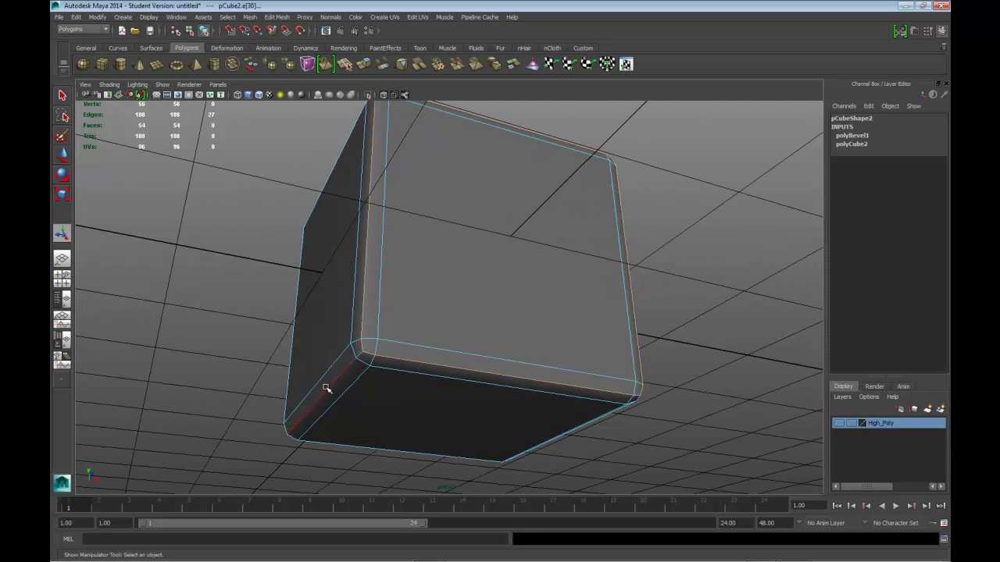
{"action": "left_click", "coordinate": [576, 380], "text": "shift"}
{"action": "left_click_drag", "start_coordinate": [576, 379], "coordinate": [419, 374], "text": "alt"}
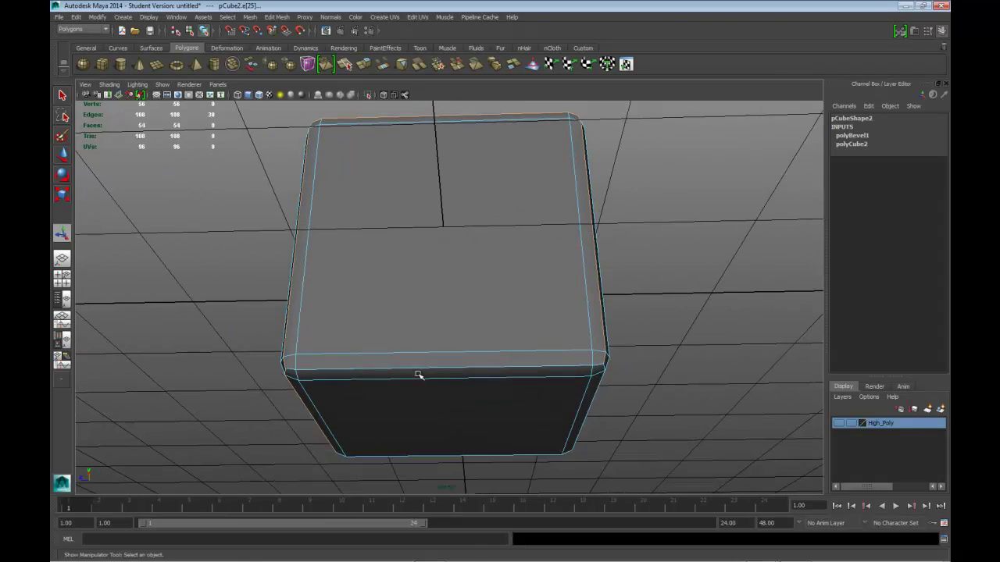
Add the remaining bottom bevel edges to the edge selection.
{"action": "left_click", "coordinate": [411, 367], "text": "shift"}
{"action": "left_click_drag", "start_coordinate": [651, 308], "coordinate": [536, 307], "text": "alt"}
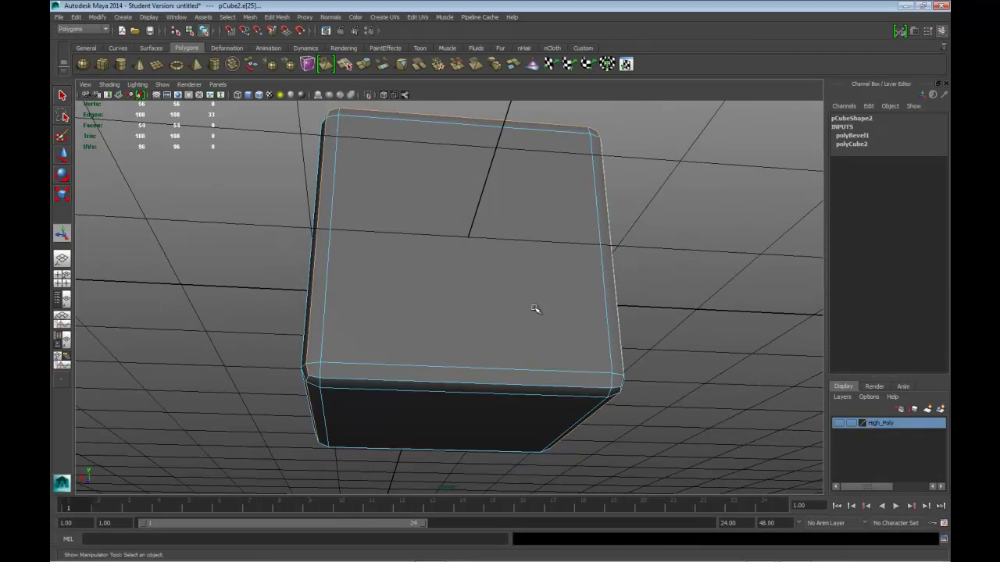
{"action": "left_click", "coordinate": [450, 386], "text": "shift"}
{"action": "left_click_drag", "start_coordinate": [643, 341], "coordinate": [442, 384], "text": "alt"}
Apply Normals > Soften Edge to the selected bevel edges and deselect to check the shading.
{"action": "left_click", "coordinate": [331, 17]}
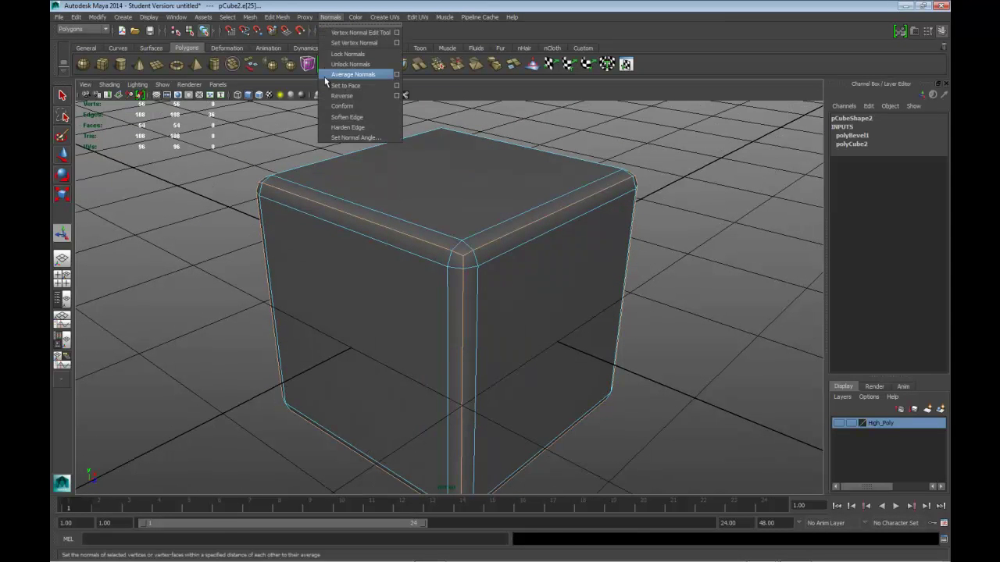
{"action": "left_click", "coordinate": [337, 117]}
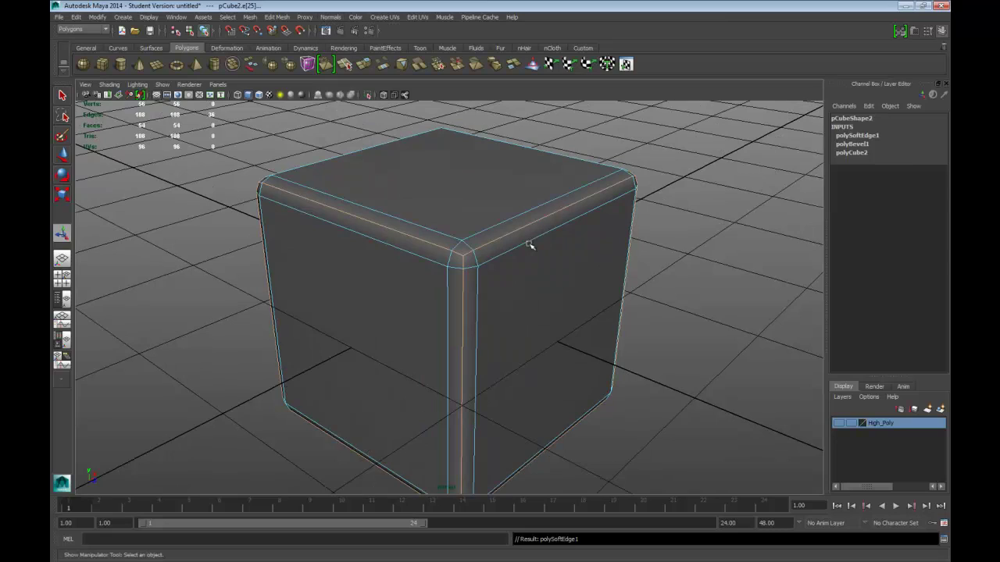
{"action": "scroll", "coordinate": [547, 284], "scroll_direction": "down", "scroll_amount": 5}
{"action": "left_click", "coordinate": [586, 295]}
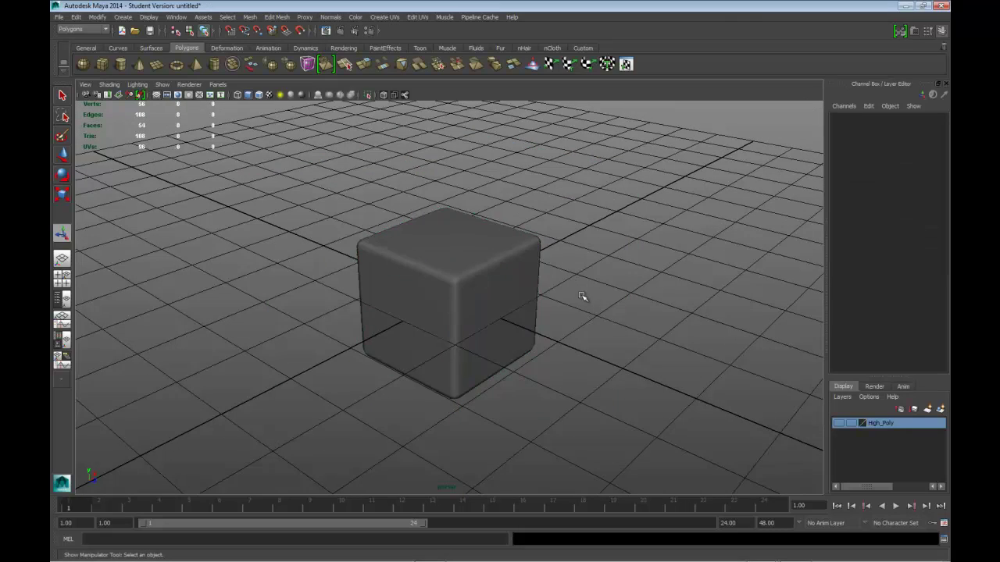
{"action": "scroll", "coordinate": [582, 297], "scroll_direction": "down", "scroll_amount": 1}
{"action": "left_click_drag", "start_coordinate": [581, 296], "coordinate": [531, 276], "text": "alt"}
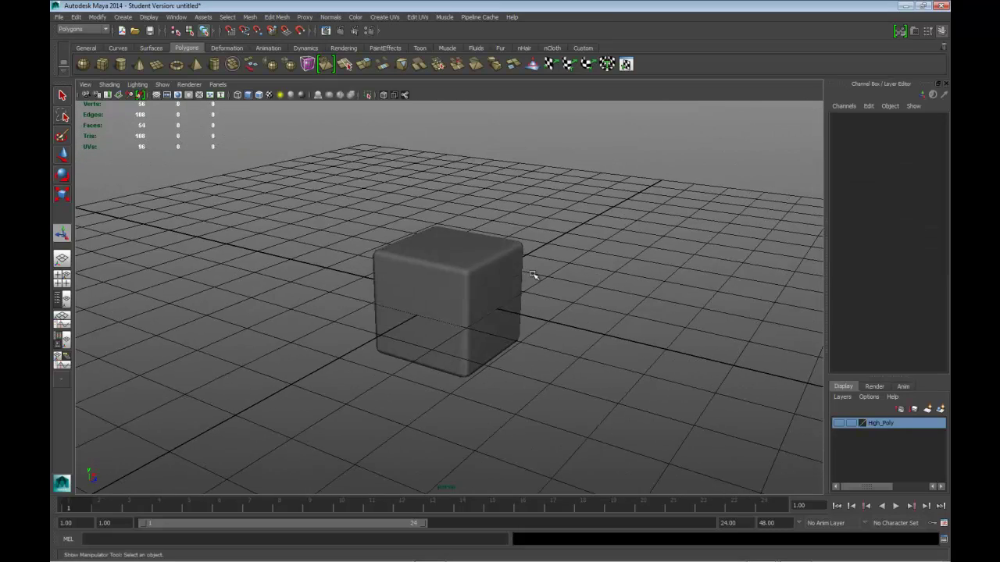
Assign the bevelled cube pCube2 to a new display layer renamed Low_Poly.
{"action": "left_click", "coordinate": [519, 279]}
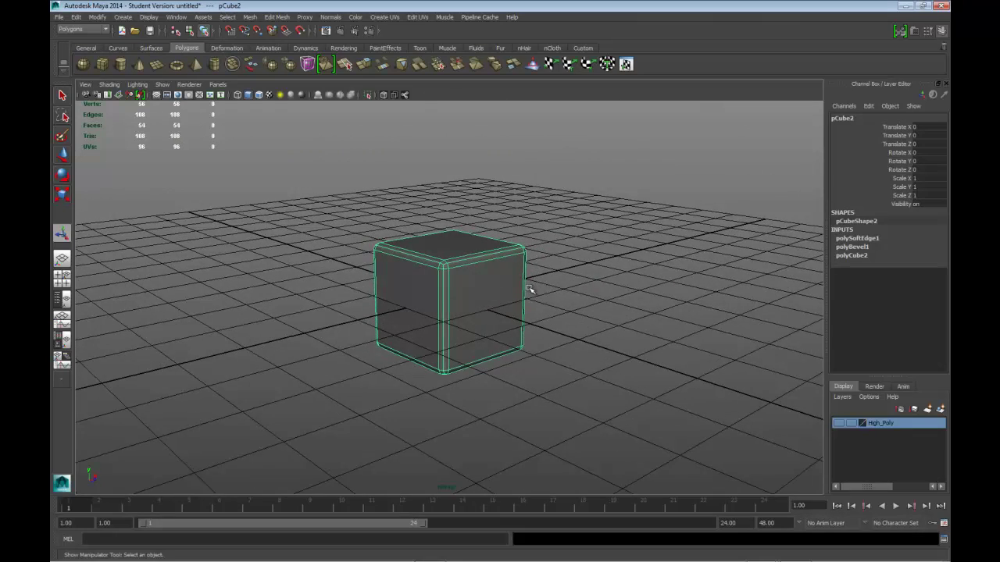
{"action": "scroll", "coordinate": [544, 286], "scroll_direction": "up", "scroll_amount": 3}
{"action": "left_click_drag", "start_coordinate": [545, 286], "coordinate": [582, 292], "text": "alt"}
{"action": "scroll", "coordinate": [571, 274], "scroll_direction": "up", "scroll_amount": 2}
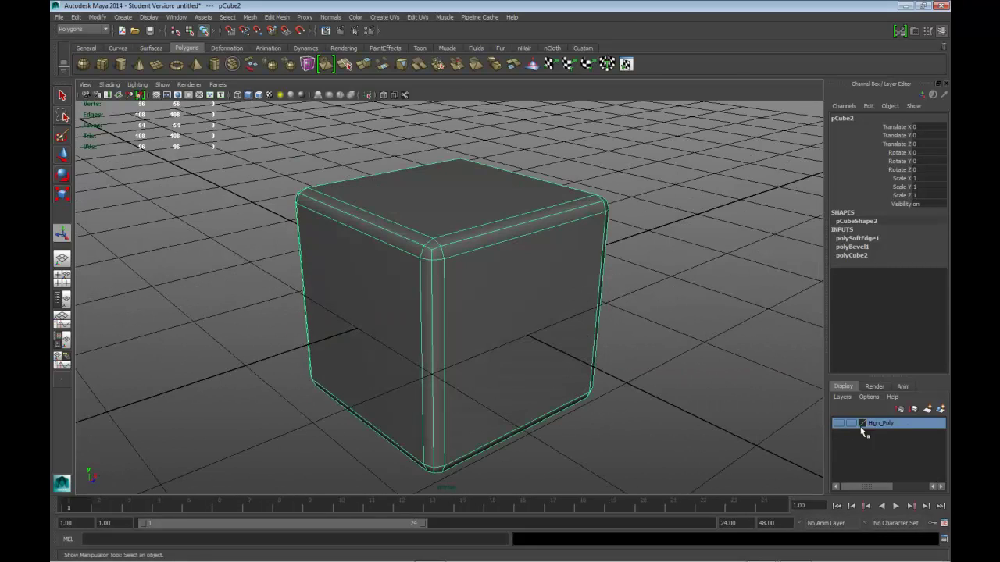
{"action": "left_click", "coordinate": [941, 409]}
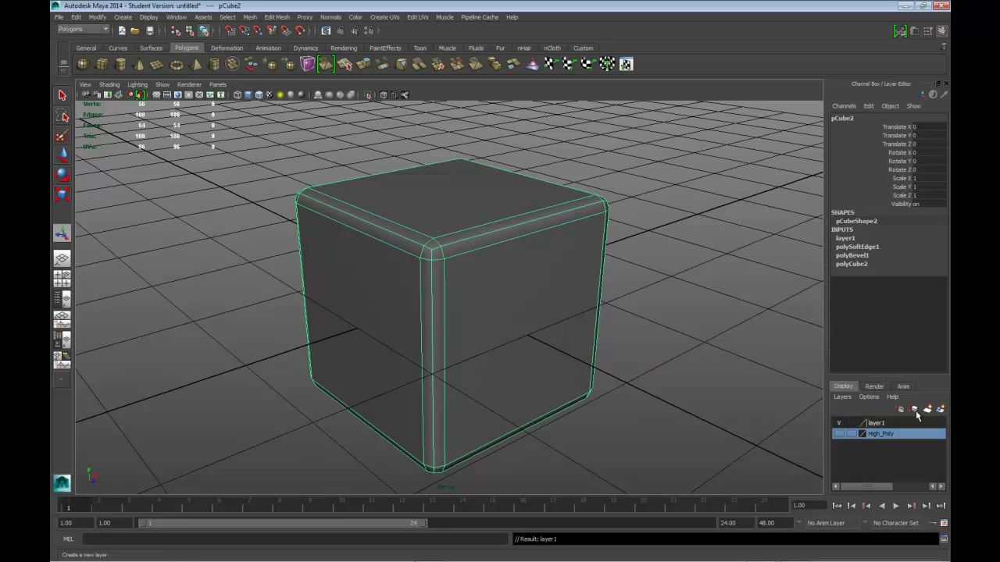
{"action": "double_click", "coordinate": [873, 423]}
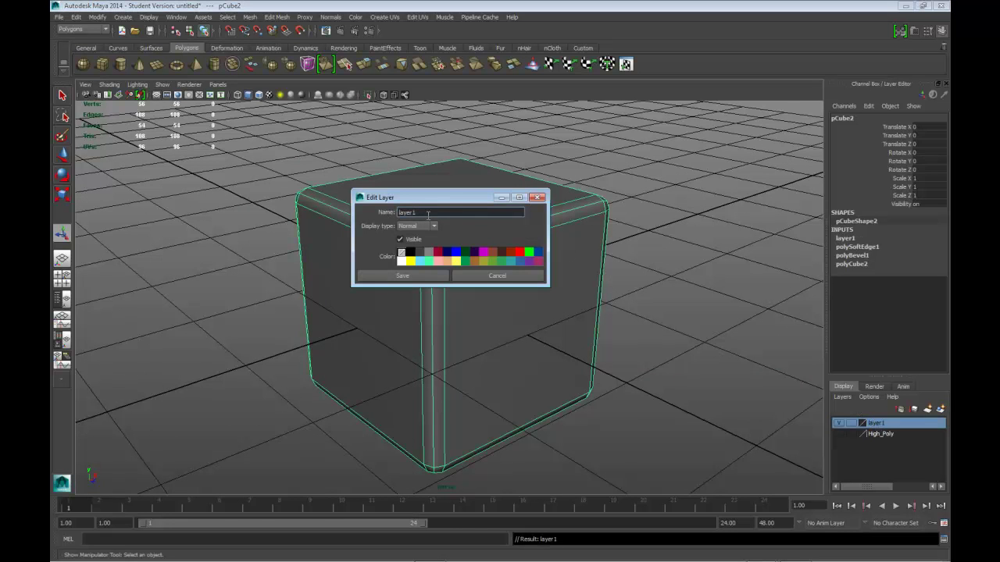
{"action": "double_click", "coordinate": [428, 213]}
{"action": "type", "text": "Low_Poly"}
{"action": "left_click", "coordinate": [438, 276]}
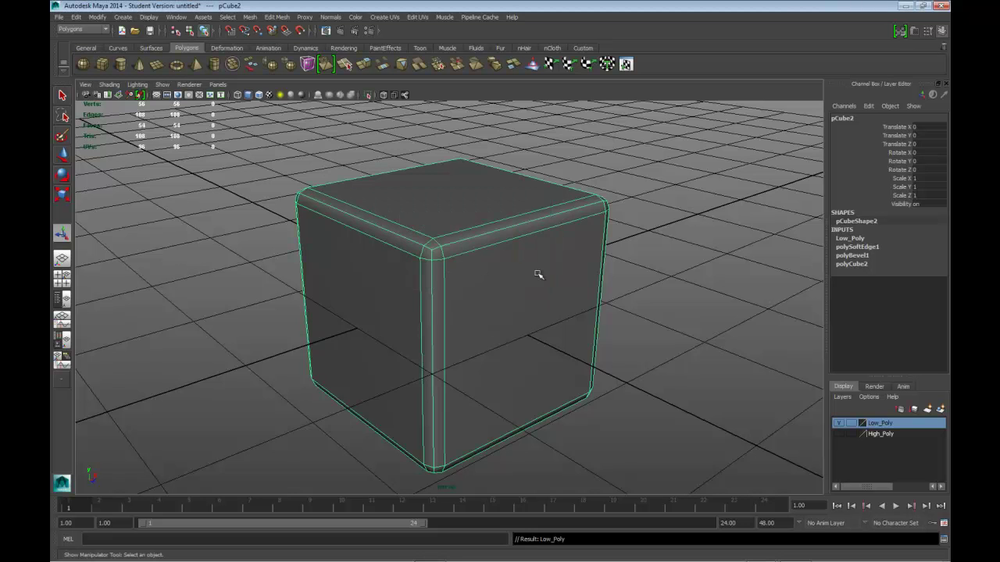
{"action": "scroll", "coordinate": [538, 274], "scroll_direction": "down", "scroll_amount": 4}
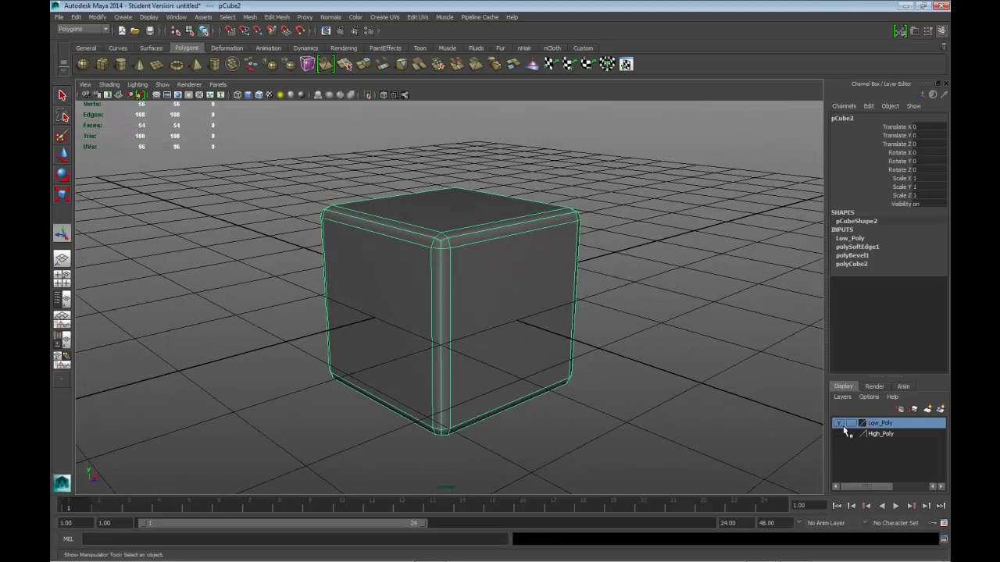
Toggle Low_Poly and High_Poly layer visibility to view each cube on its own.
{"action": "left_click", "coordinate": [839, 423]}
{"action": "left_click", "coordinate": [839, 433]}
{"action": "left_click", "coordinate": [493, 292]}
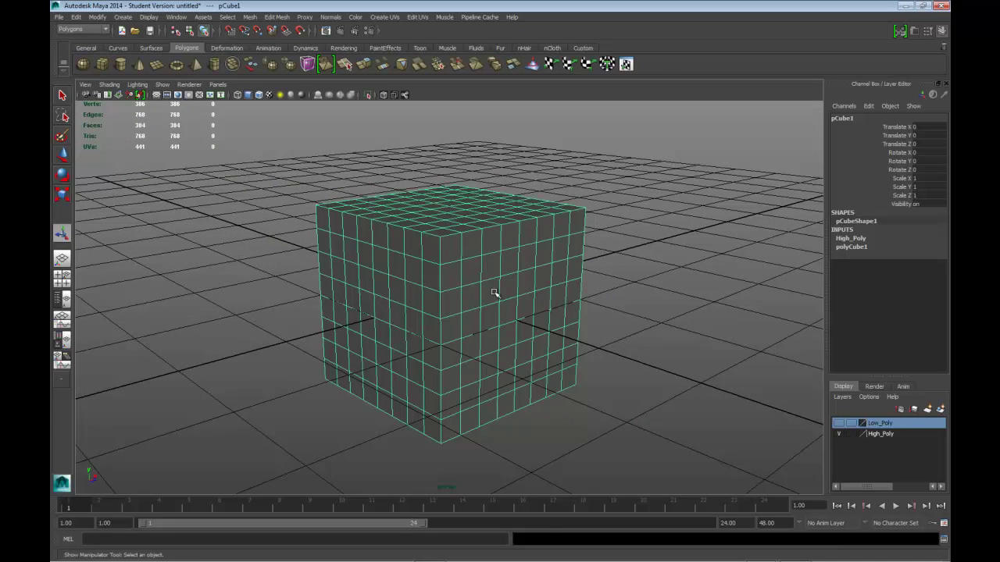
{"action": "left_click", "coordinate": [839, 423]}
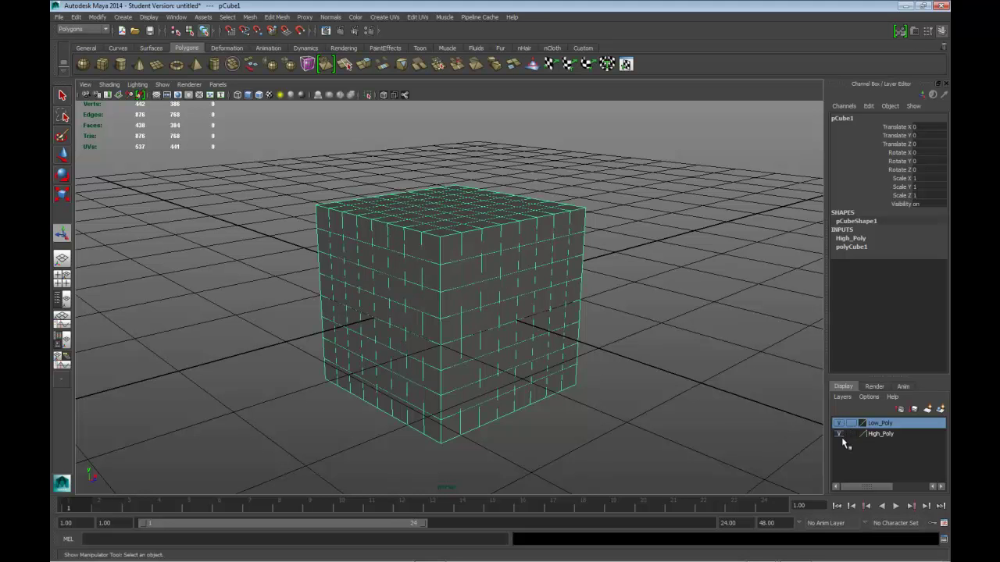
{"action": "left_click", "coordinate": [839, 435]}
{"action": "left_click", "coordinate": [446, 276]}
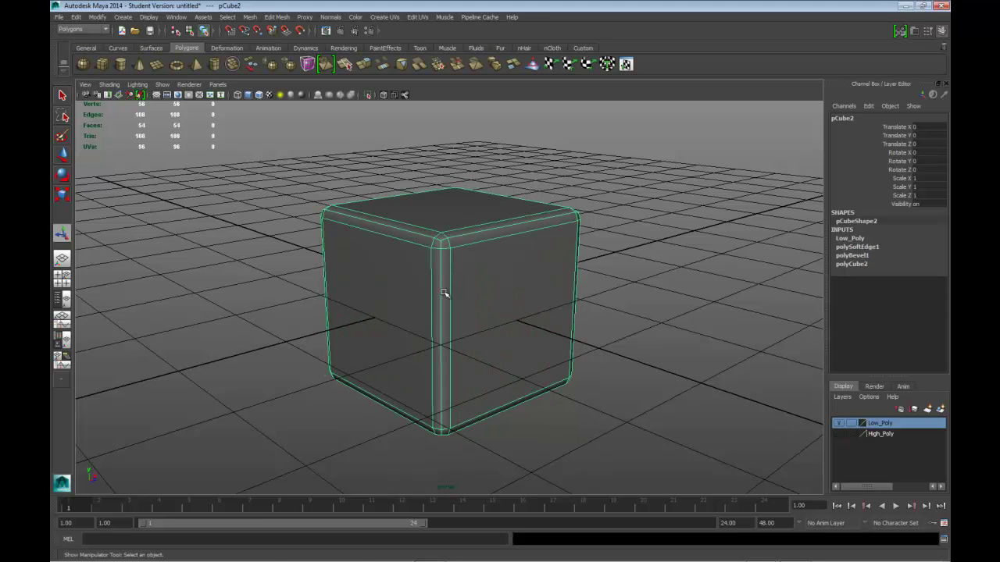
Move the low-poly cube right along X, show High_Poly, and smooth-preview the high-poly cube.
{"action": "key", "text": "w"}
{"action": "left_click_drag", "start_coordinate": [490, 286], "coordinate": [645, 266]}
{"action": "left_click", "coordinate": [839, 434]}
{"action": "left_click", "coordinate": [545, 321]}
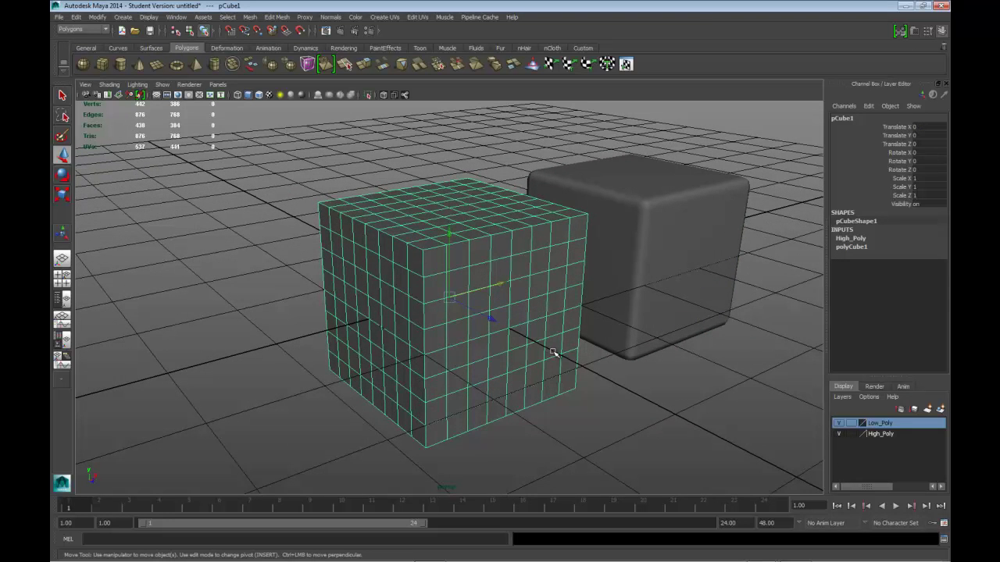
{"action": "key", "text": "3"}
{"action": "left_click", "coordinate": [625, 384]}
{"action": "scroll", "coordinate": [734, 349], "scroll_direction": "down", "scroll_amount": 6}
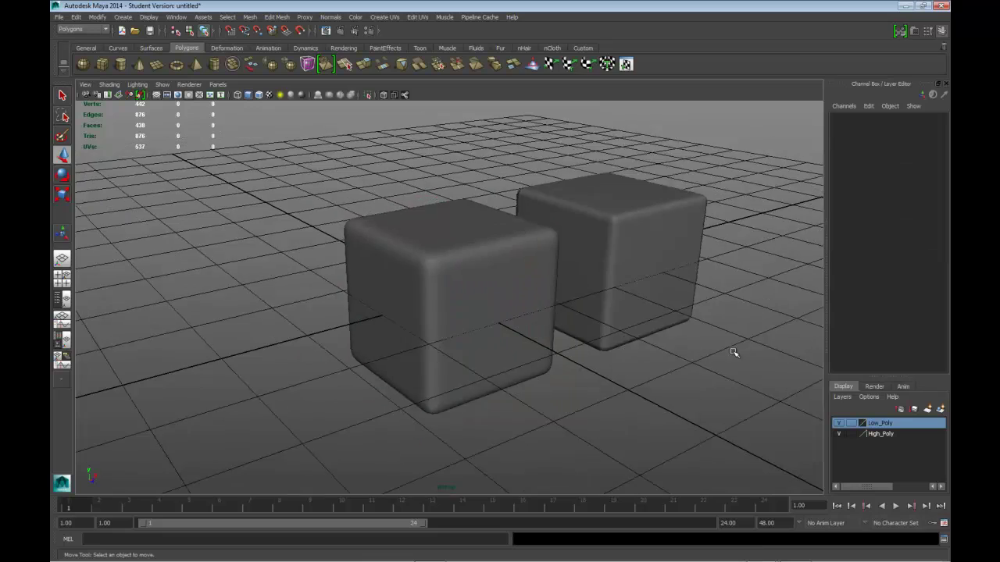
{"action": "left_click_drag", "start_coordinate": [654, 332], "coordinate": [560, 308], "text": "alt"}
{"action": "scroll", "coordinate": [641, 324], "scroll_direction": "up", "scroll_amount": 5}
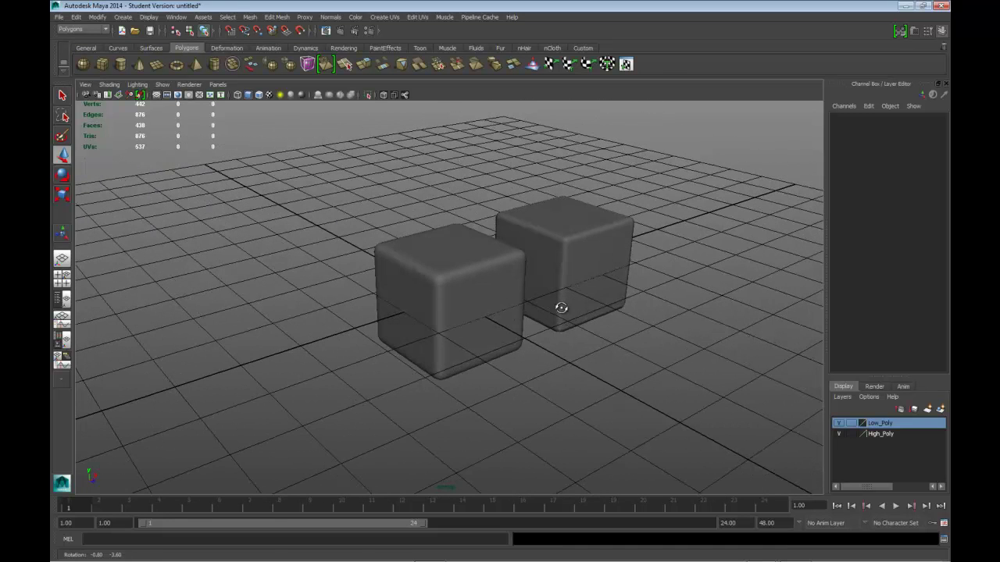
Turn off the smooth preview and set the low-poly cube's Translate X back to 0.
{"action": "left_click", "coordinate": [486, 279]}
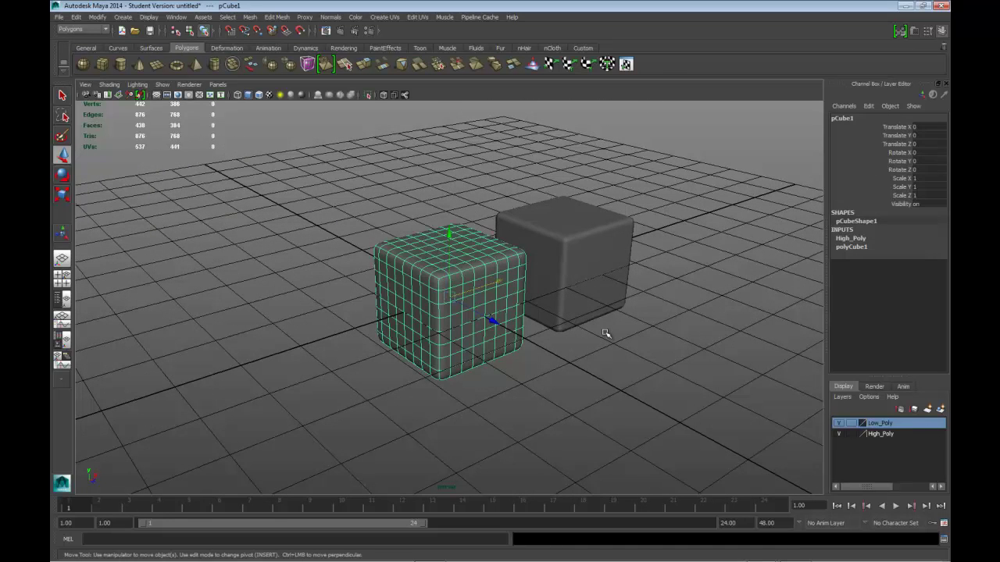
{"action": "key", "text": "1"}
{"action": "left_click", "coordinate": [596, 272]}
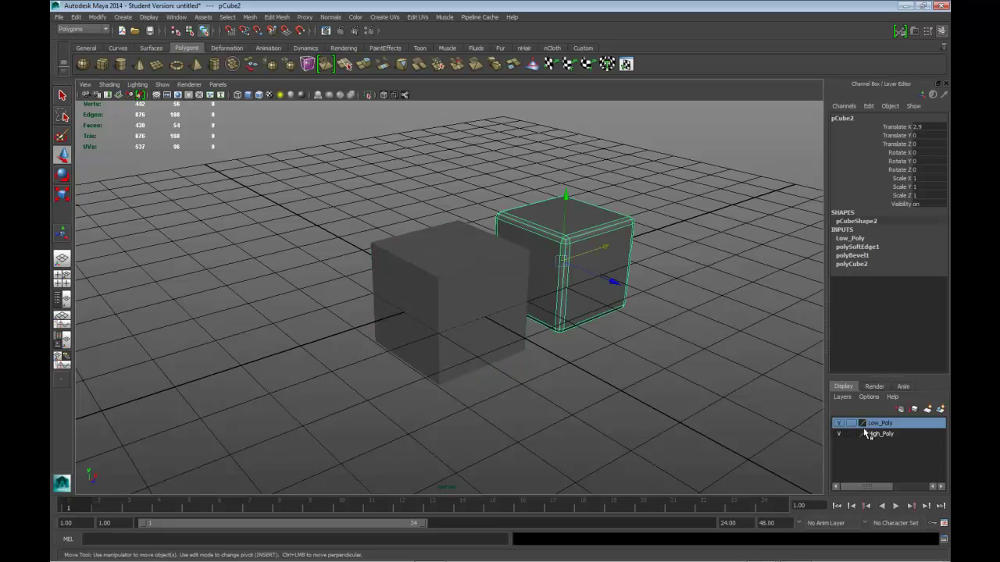
{"action": "left_click", "coordinate": [926, 126]}
{"action": "type", "text": "0"}
{"action": "key", "text": "Return"}
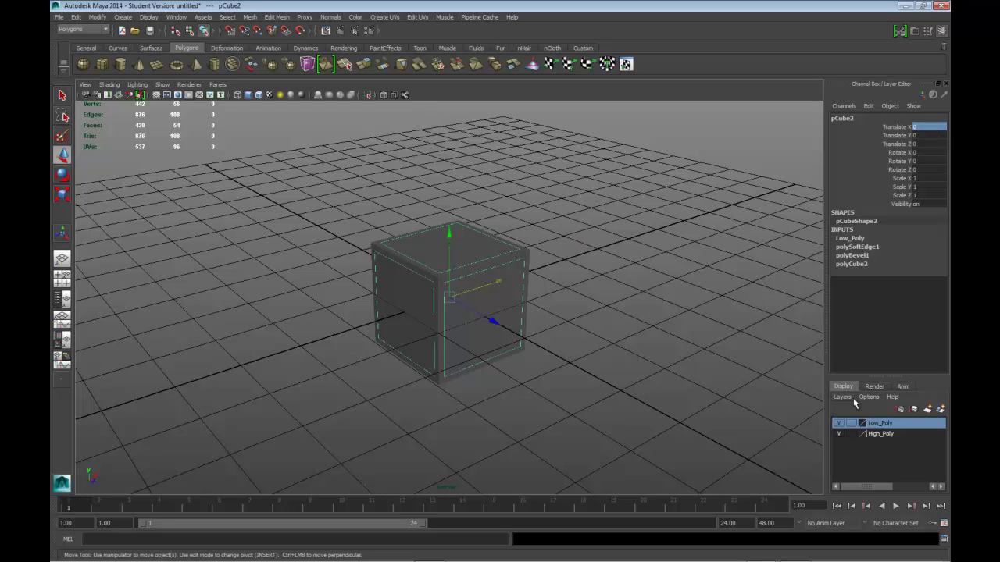
Turn off Low_Poly layer visibility and select the subdivided high-poly cube pCube1.
{"action": "left_click", "coordinate": [838, 423]}
{"action": "left_click", "coordinate": [494, 332]}
{"action": "scroll", "coordinate": [531, 320], "scroll_direction": "up", "scroll_amount": 4}
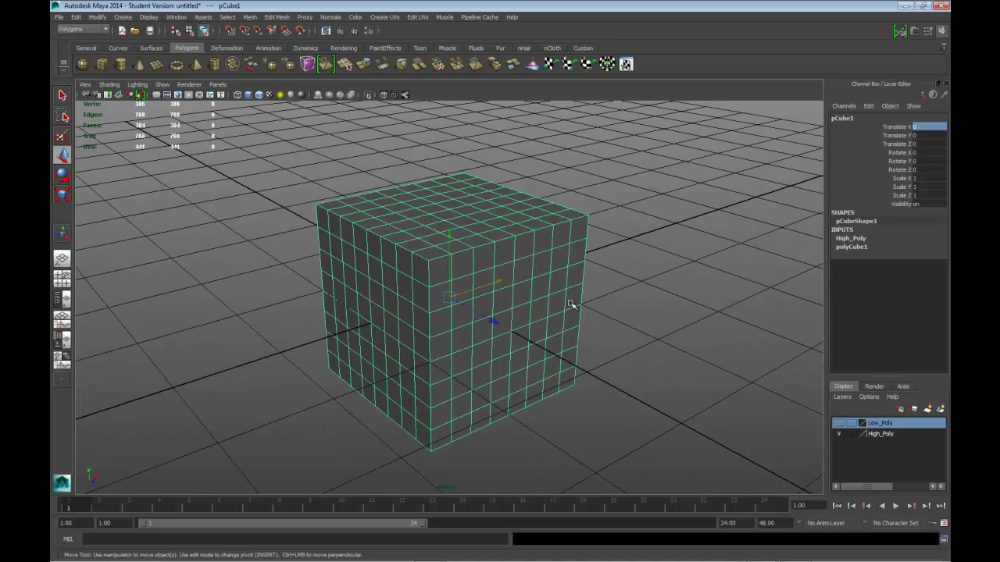
{"action": "left_click_drag", "start_coordinate": [567, 311], "coordinate": [560, 280], "text": "alt"}
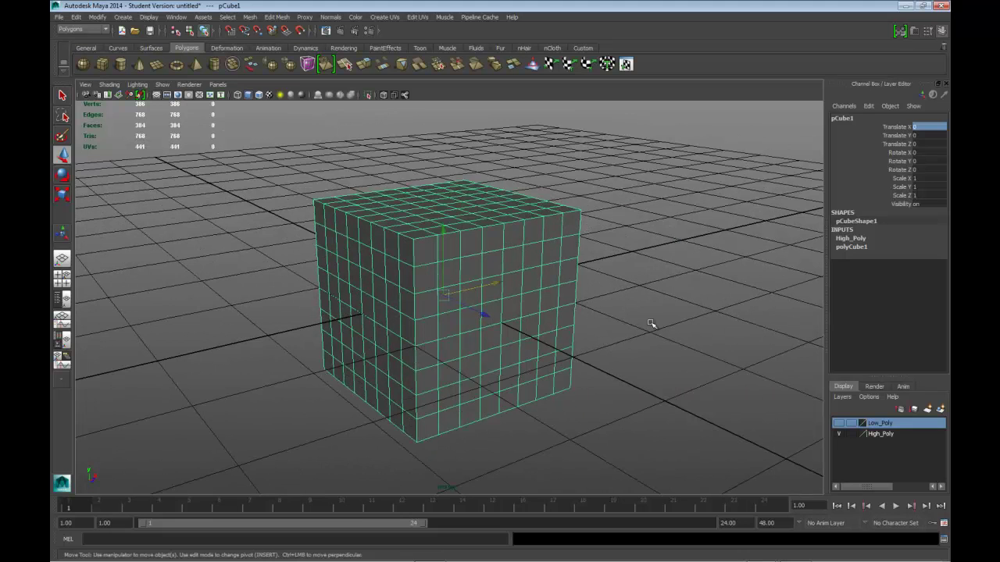
Load the lambert1 material's attributes from the Hypershade, then minimize the Hypershade window.
{"action": "left_click", "coordinate": [177, 16]}
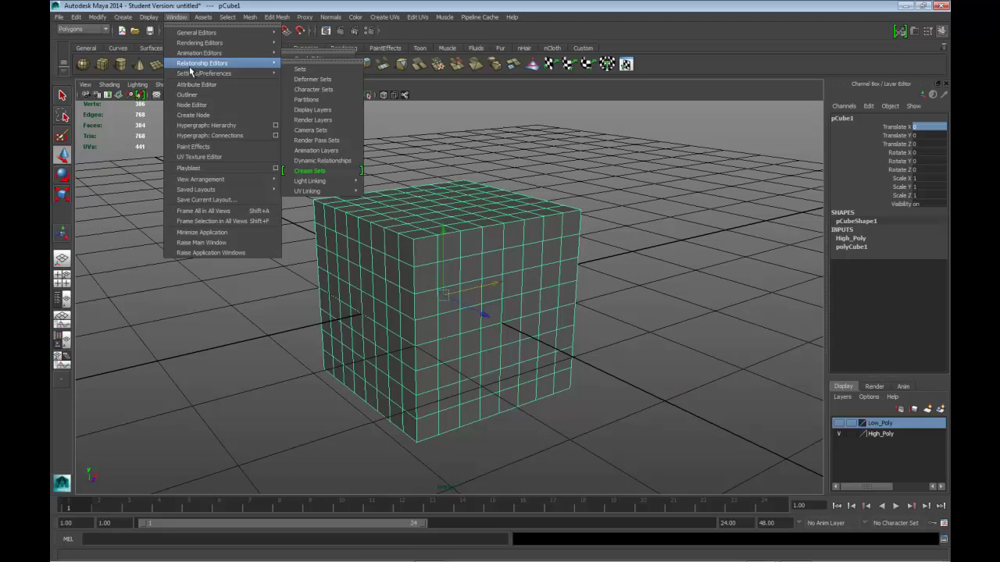
{"action": "mouse_move", "coordinate": [205, 44]}
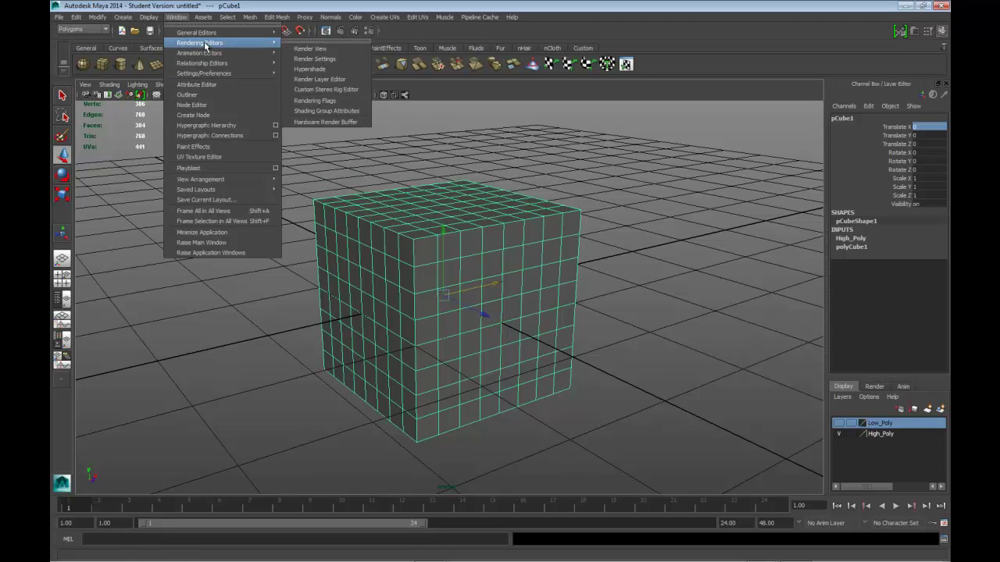
{"action": "left_click", "coordinate": [316, 69]}
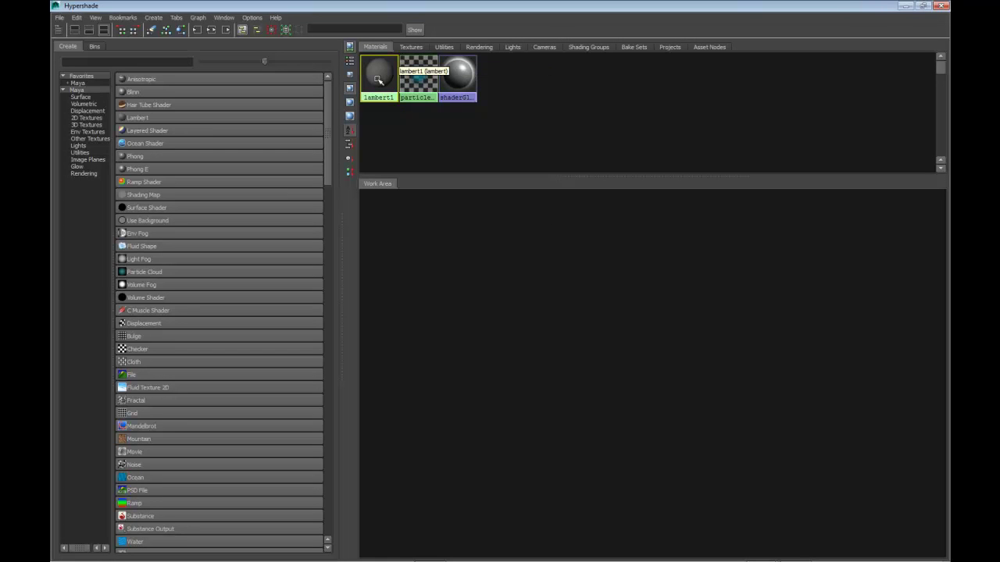
{"action": "left_click", "coordinate": [904, 7]}
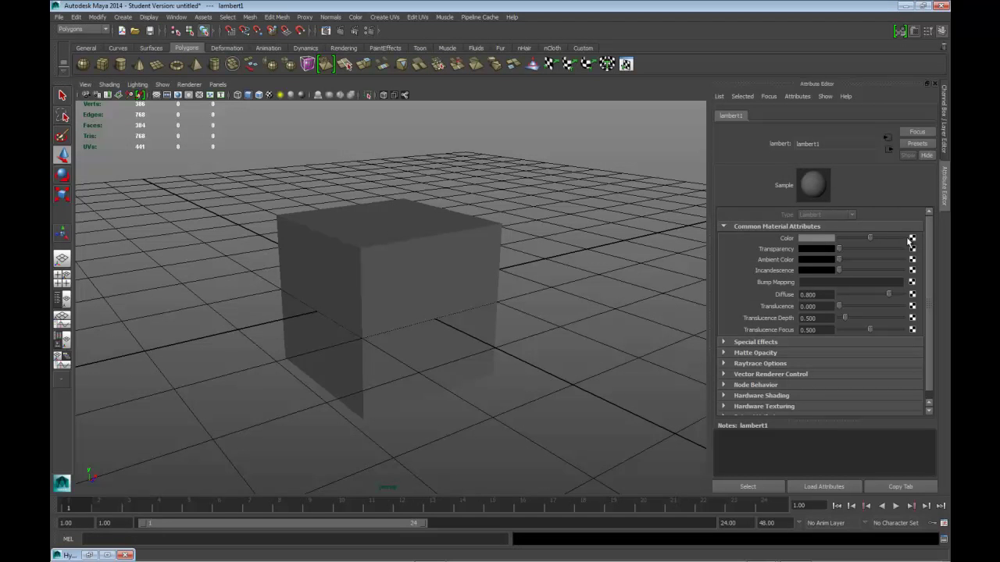
Set the lambert1 Color to white and enable Wireframe on Shaded on the high-poly cube.
{"action": "left_click_drag", "start_coordinate": [870, 238], "coordinate": [903, 237]}
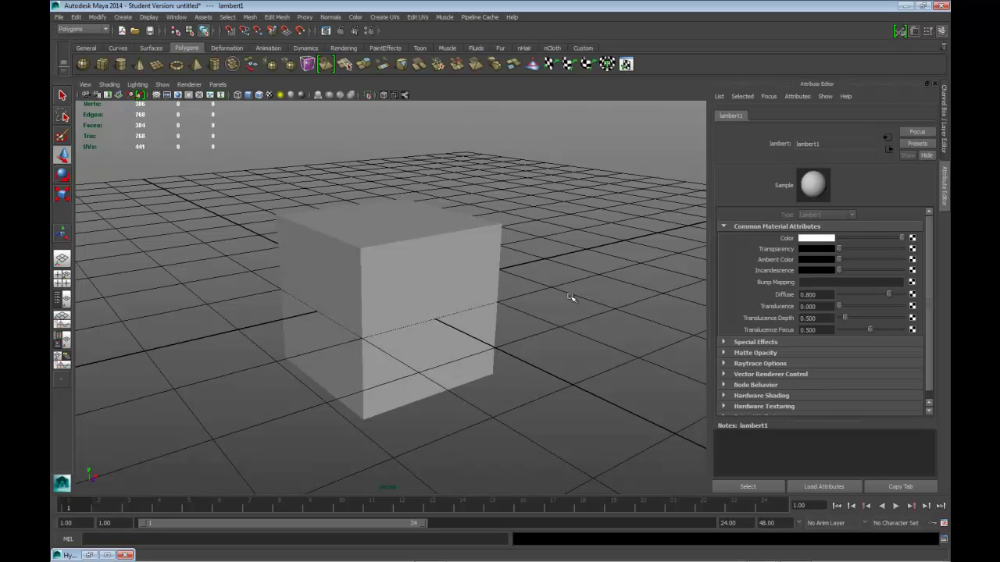
{"action": "left_click_drag", "start_coordinate": [451, 308], "coordinate": [460, 310], "text": "alt"}
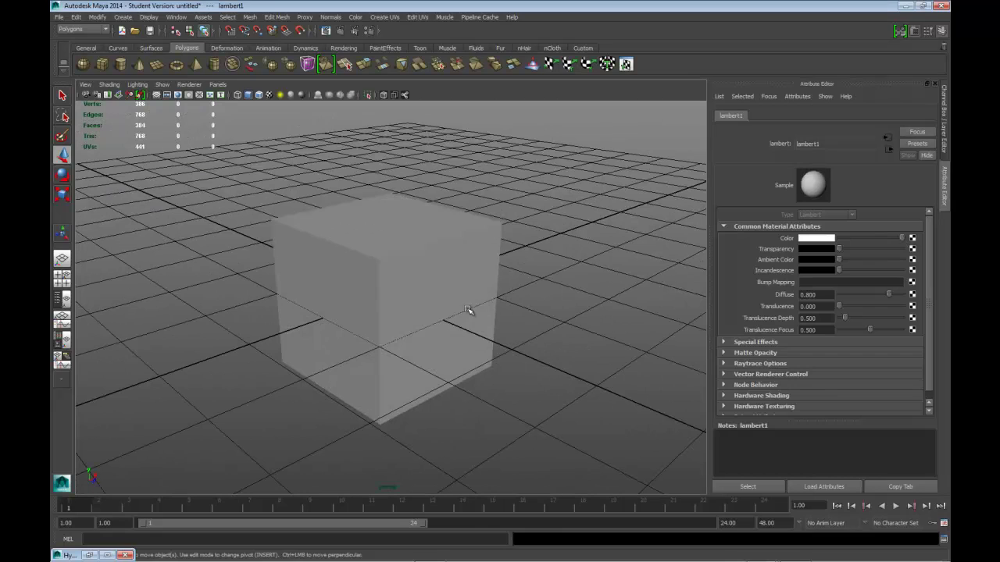
{"action": "left_click", "coordinate": [259, 94]}
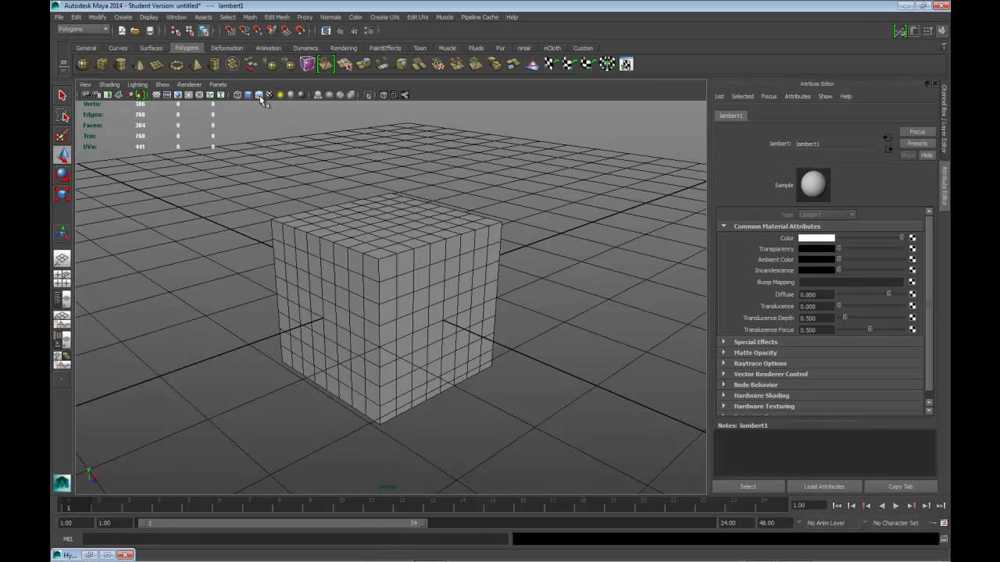
{"action": "mouse_move", "coordinate": [484, 272]}
{"action": "left_mouse_down", "text": "alt"}
{"action": "mouse_move", "coordinate": [518, 297]}
{"action": "mouse_move", "coordinate": [508, 292]}
{"action": "mouse_move", "coordinate": [517, 271]}
{"action": "mouse_move", "coordinate": [502, 278]}
{"action": "left_mouse_up", "text": "alt"}
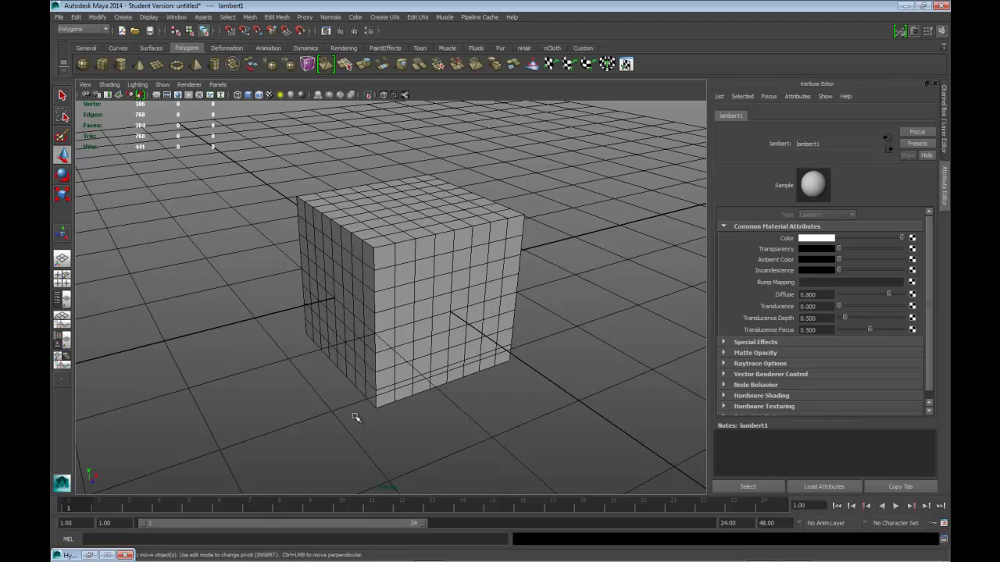